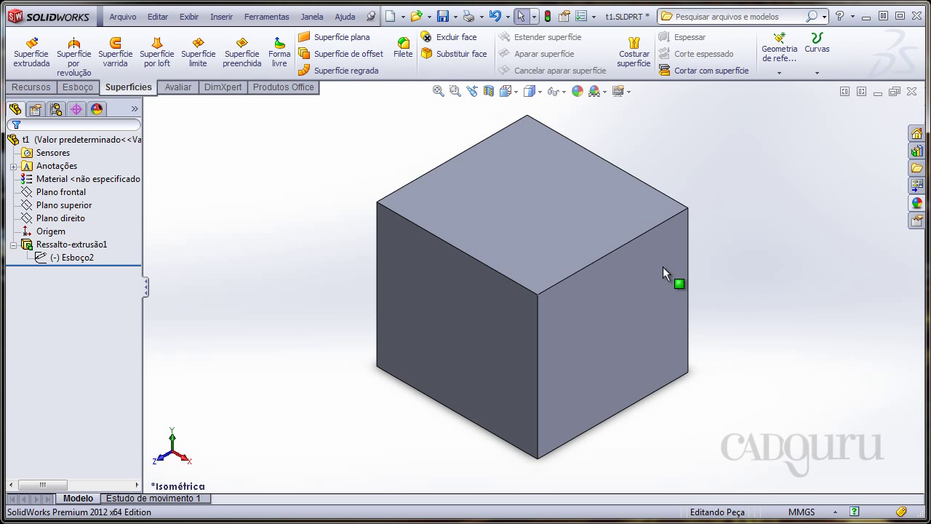
- Reorient the cube and collapse the Ressalto-extrusão1 branch in the feature tree
middle_click_drag(663, 266, 577, 225)
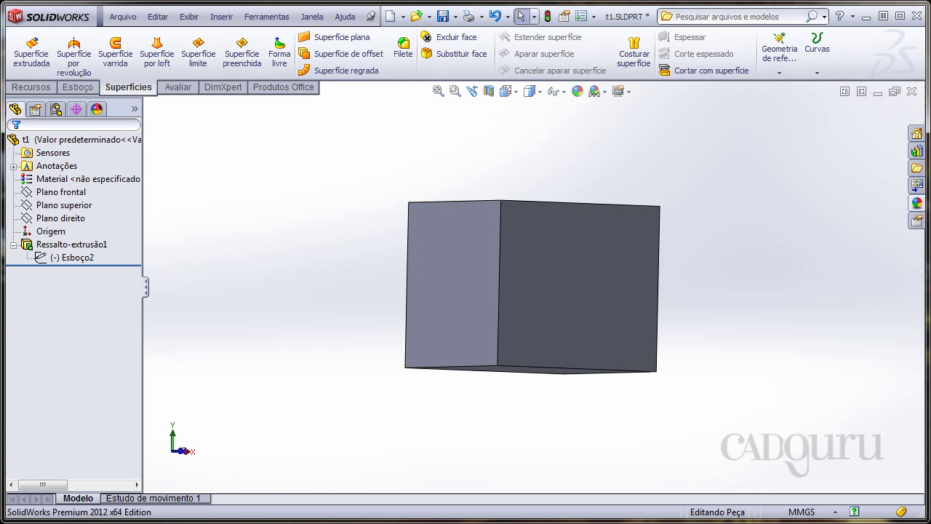
left_click(66, 246)
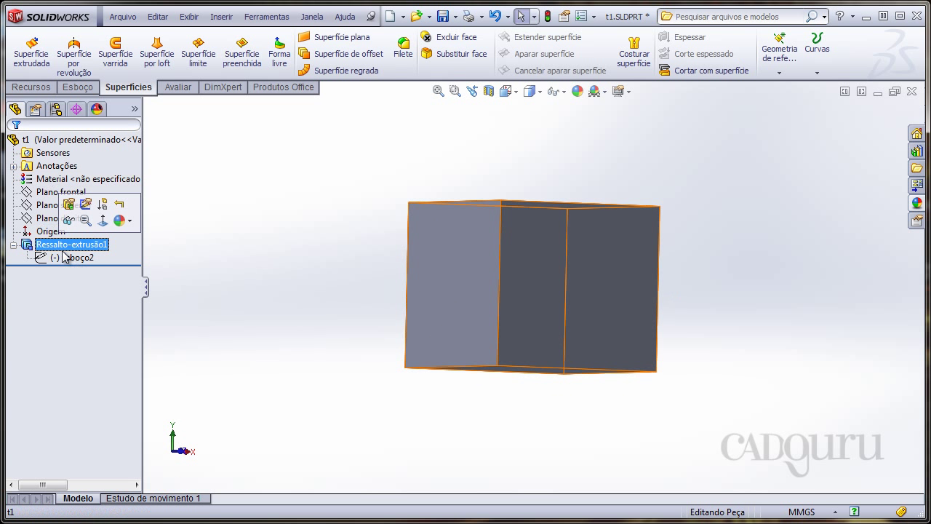
left_click(13, 244)
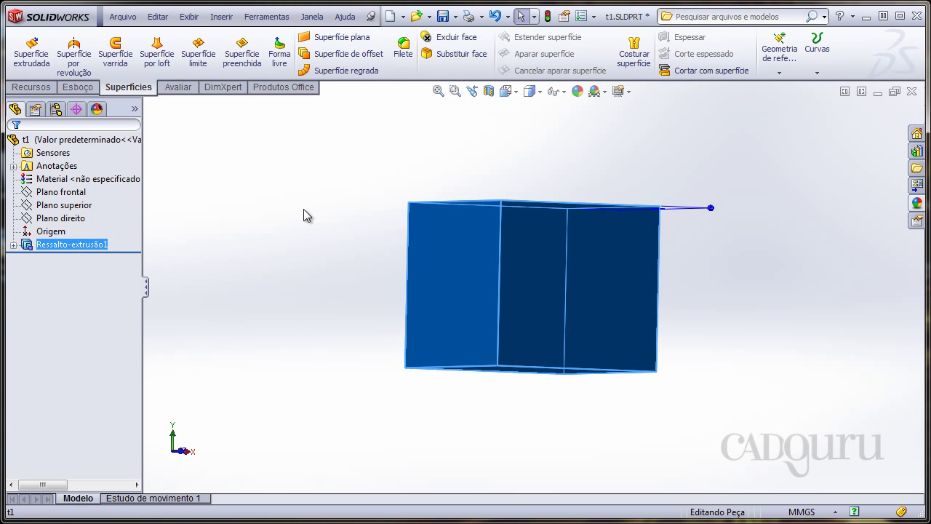
mouse_move(303, 208)
middle_mouse_down()
mouse_move(285, 250)
mouse_move(431, 288)
middle_mouse_up()
left_click(286, 249)
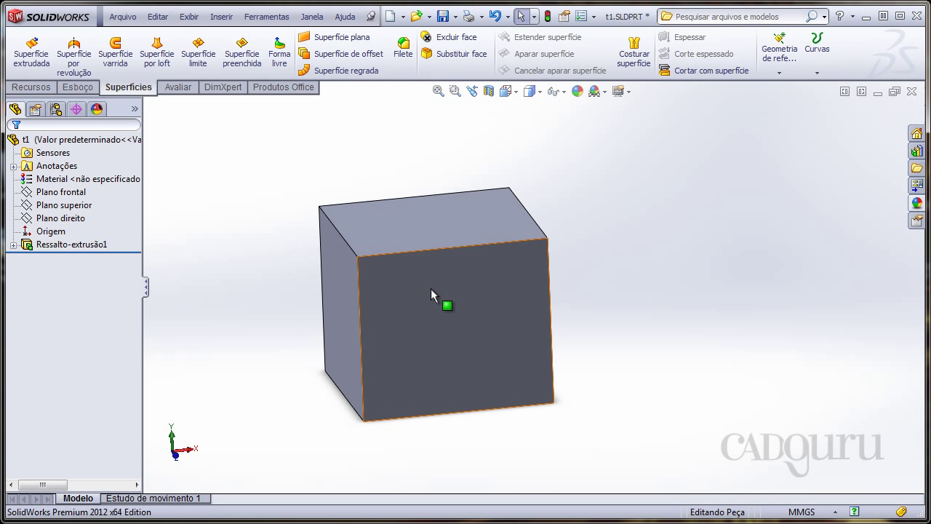
middle_click_drag(717, 260, 713, 268)
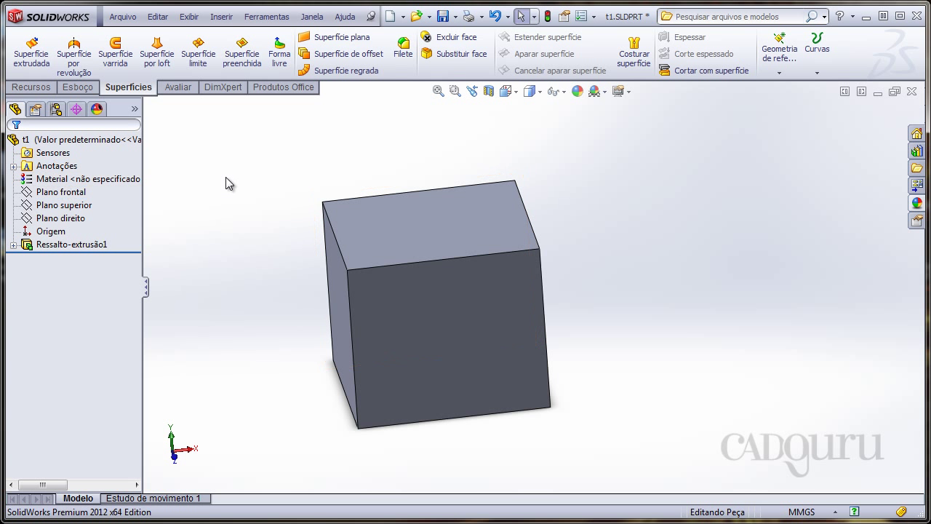
middle_click_drag(264, 163, 314, 191)
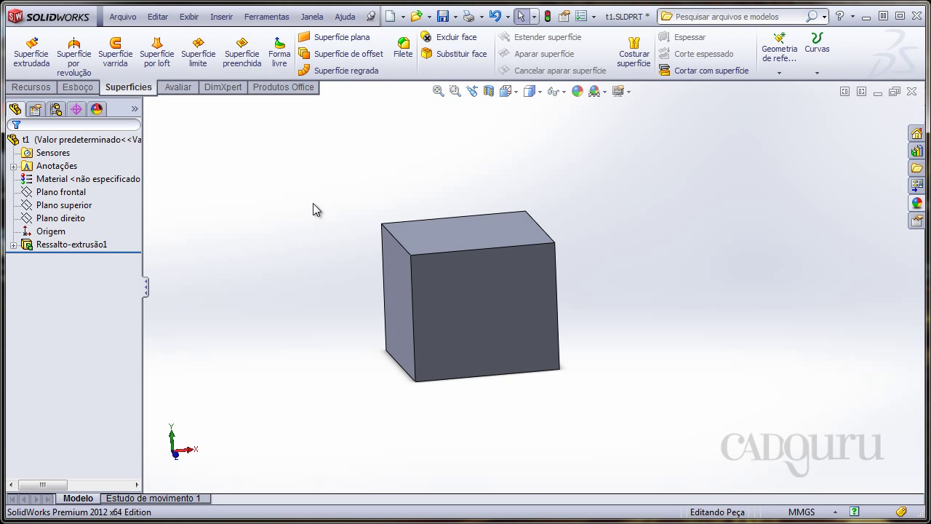
mouse_move(464, 254)
middle_mouse_down()
mouse_move(487, 249)
mouse_move(617, 337)
mouse_move(557, 316)
mouse_move(451, 303)
mouse_move(465, 347)
middle_mouse_up()
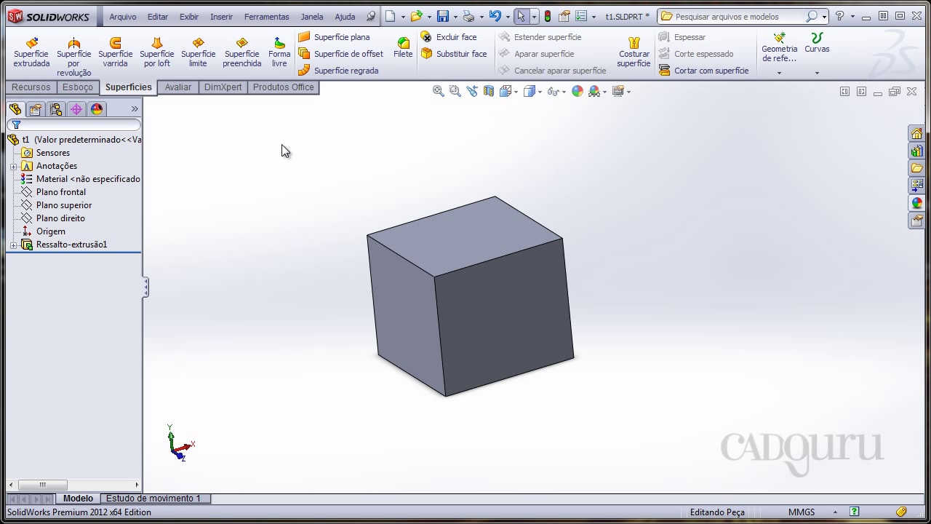
- Remove the cube's front face with Excluir face and inspect the hollow interior
left_click(461, 35)
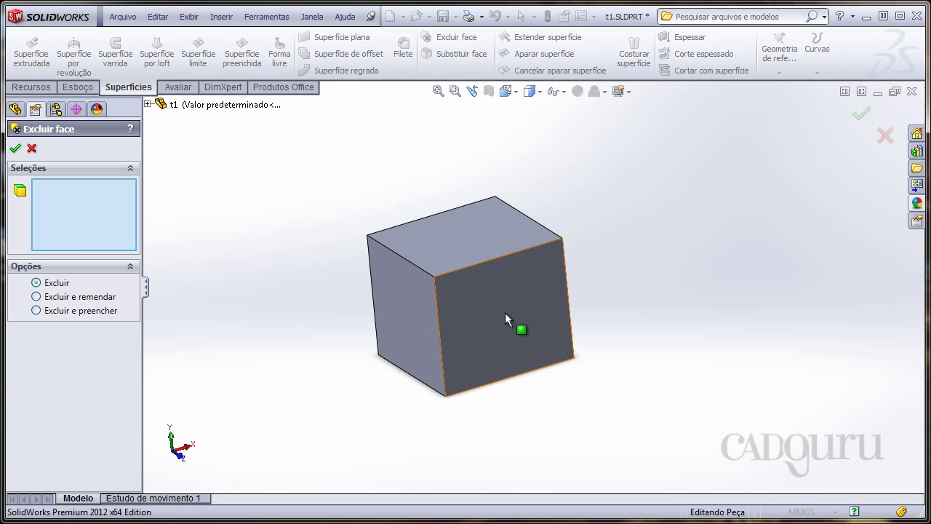
left_click(505, 312)
right_click(505, 312)
mouse_move(505, 312)
middle_mouse_down()
mouse_move(593, 312)
mouse_move(493, 264)
mouse_move(520, 224)
mouse_move(545, 331)
mouse_move(561, 249)
mouse_move(593, 315)
mouse_move(584, 354)
mouse_move(606, 339)
middle_mouse_up()
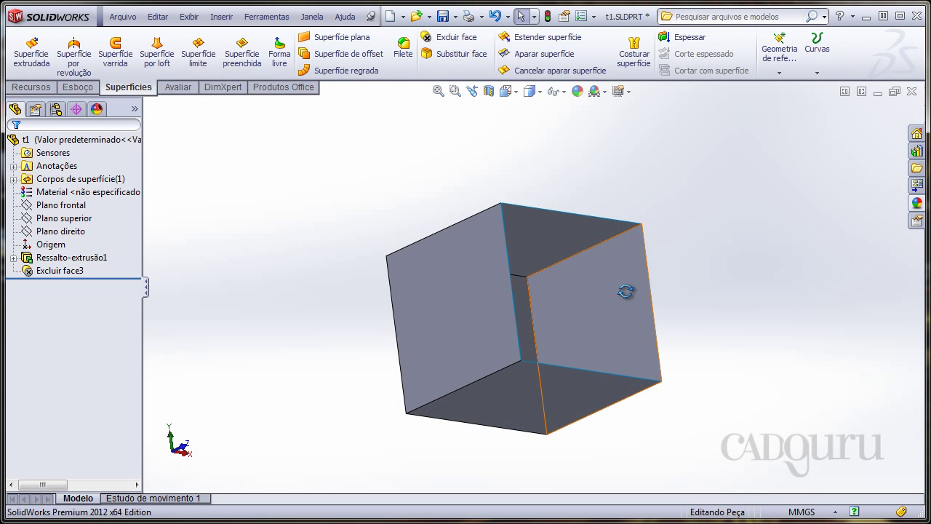
mouse_move(624, 291)
middle_mouse_down()
mouse_move(547, 328)
mouse_move(528, 314)
mouse_move(578, 247)
mouse_move(627, 339)
mouse_move(632, 371)
mouse_move(553, 206)
mouse_move(511, 298)
mouse_move(335, 214)
mouse_move(325, 259)
middle_mouse_up()
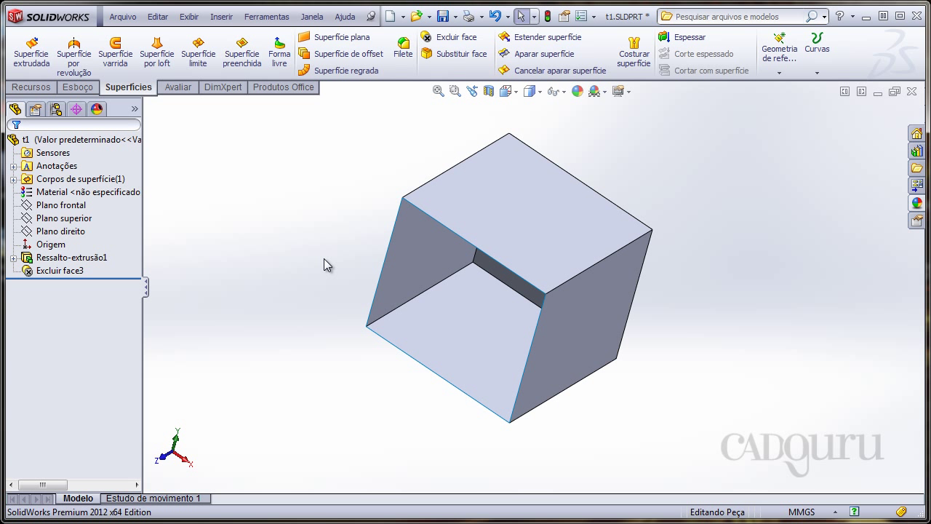
mouse_move(324, 259)
middle_mouse_down()
mouse_move(328, 272)
mouse_move(316, 257)
mouse_move(329, 229)
middle_mouse_up()
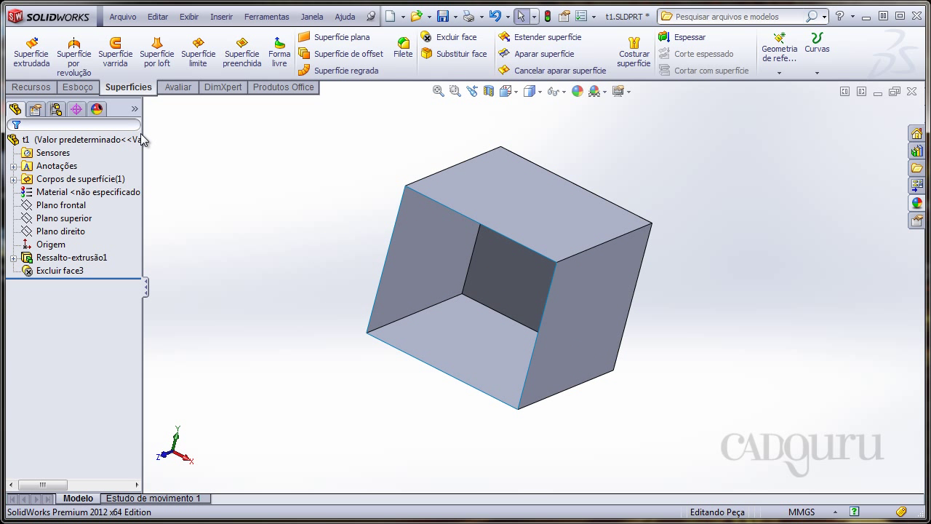
- Expand the surface bodies folder and highlight the Excluir face3 body
left_click(58, 180)
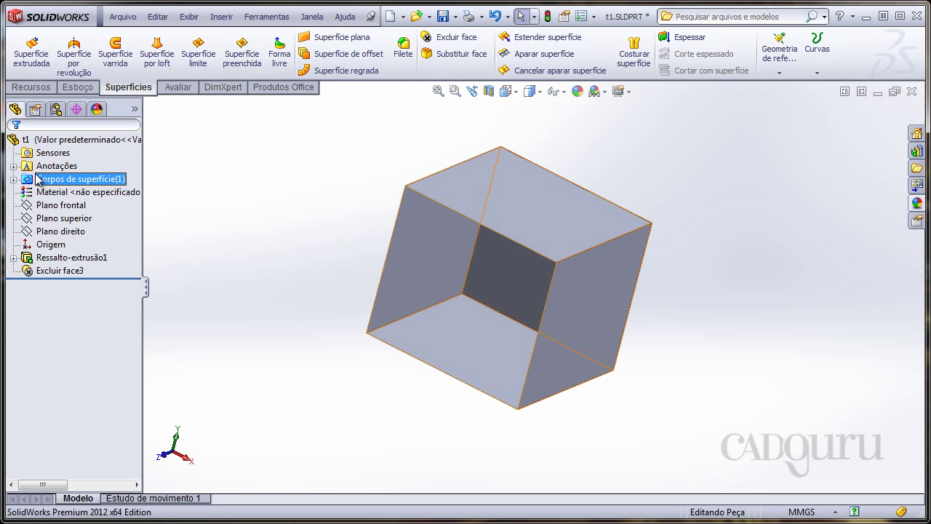
left_click(218, 181)
left_click(105, 182)
left_click(235, 182)
left_click(72, 179)
left_click(20, 184)
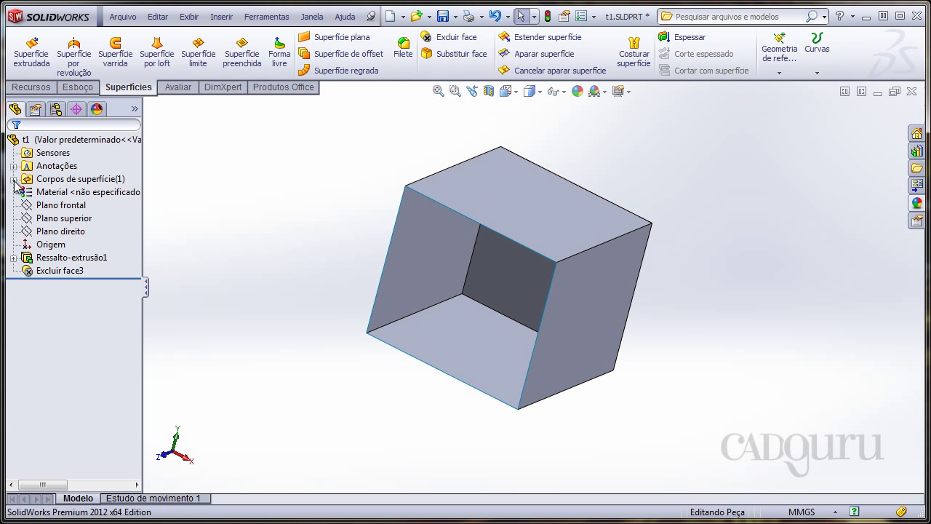
left_click(13, 179)
left_click(72, 193)
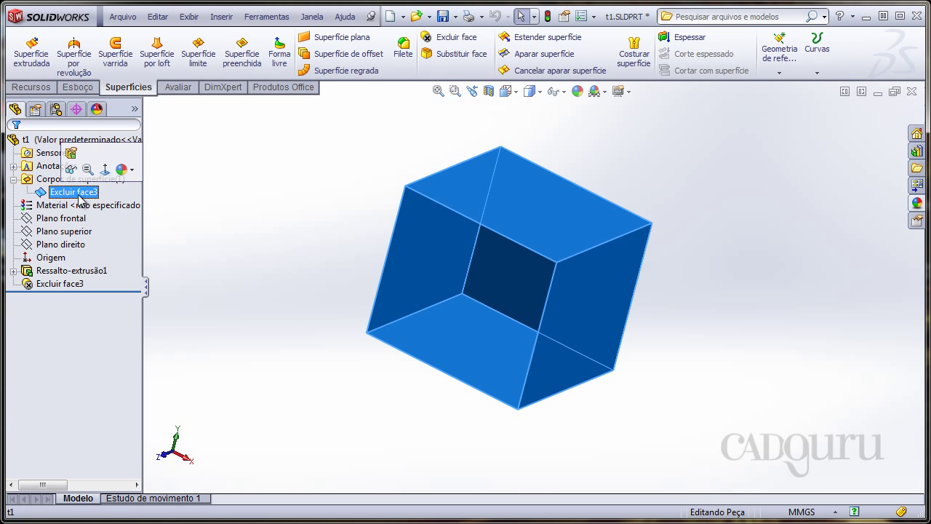
left_click(254, 213)
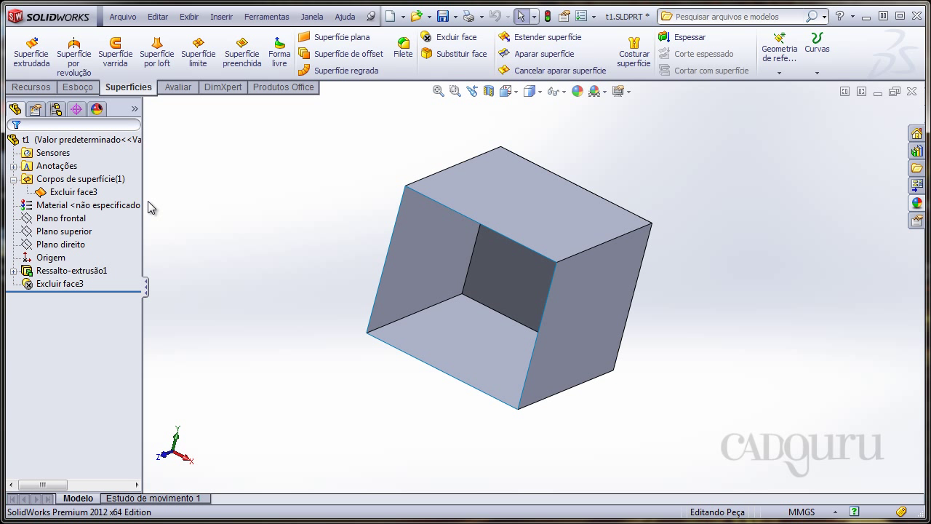
left_click(73, 192)
middle_click_drag(231, 236, 233, 233)
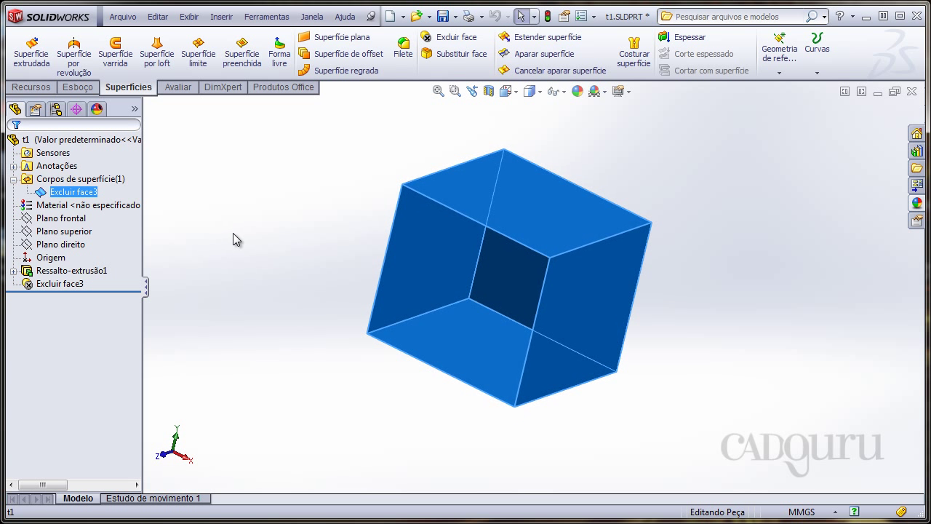
left_click(233, 234)
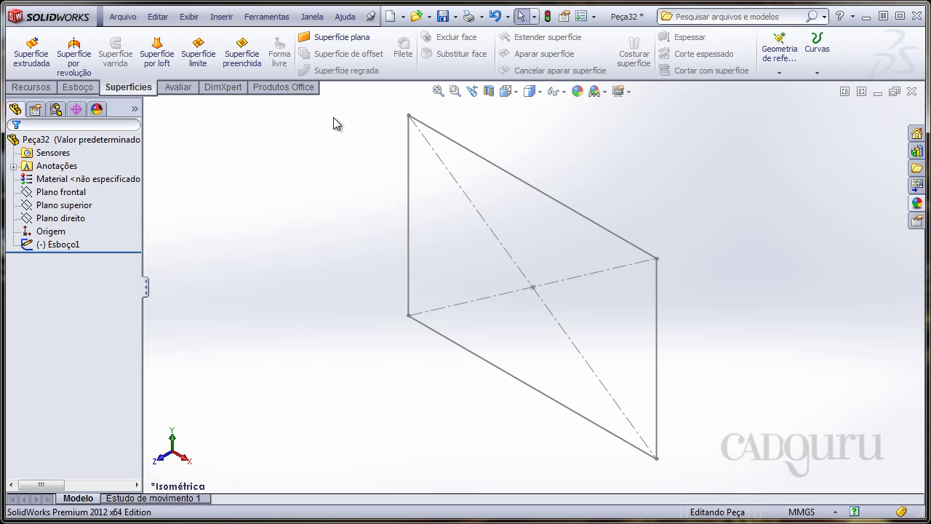
- Surface-extrude the rectangle sketch 66 mm blind (Superfície-Extrusão3)
left_click(24, 60)
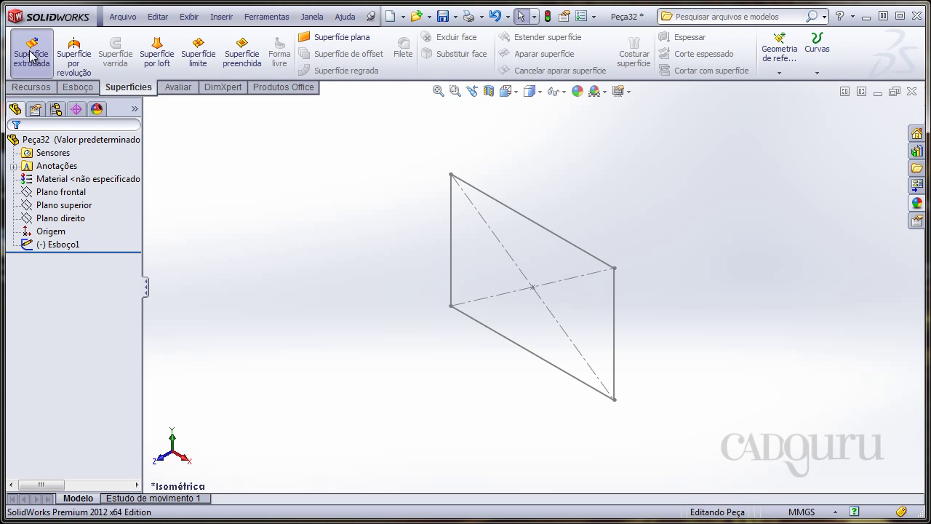
left_click(539, 228)
mouse_move(461, 284)
middle_mouse_down()
mouse_move(471, 190)
mouse_move(452, 259)
middle_mouse_up()
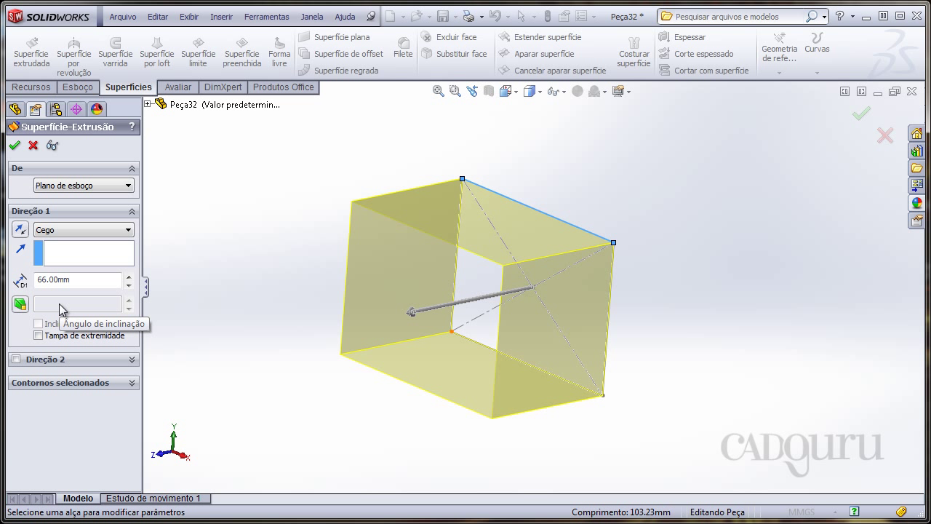
middle_click_drag(246, 235, 249, 256)
left_click(862, 113)
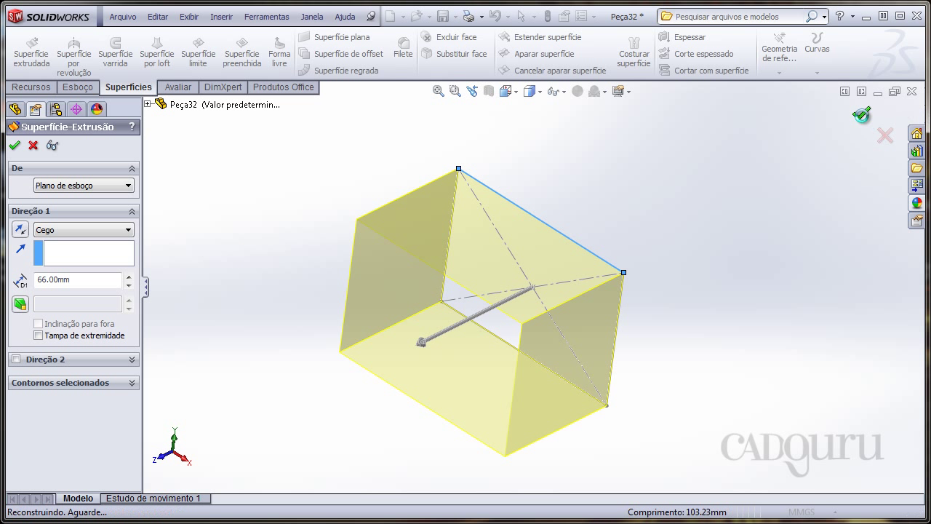
- Orbit the open rectangular tube and check the surface bodies folder
mouse_move(611, 146)
middle_mouse_down()
mouse_move(663, 169)
mouse_move(628, 204)
mouse_move(531, 241)
mouse_move(547, 252)
mouse_move(526, 298)
mouse_move(527, 288)
middle_mouse_up()
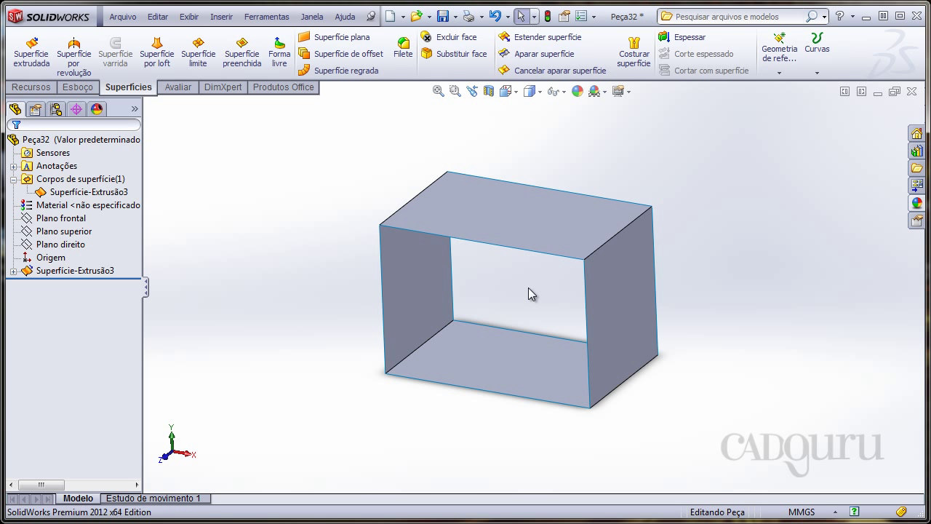
left_click(81, 180)
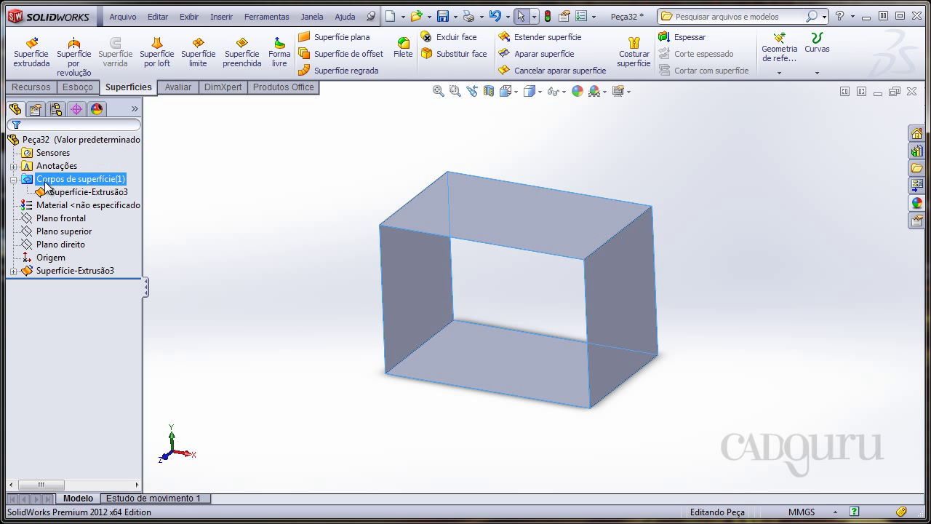
left_click(330, 199)
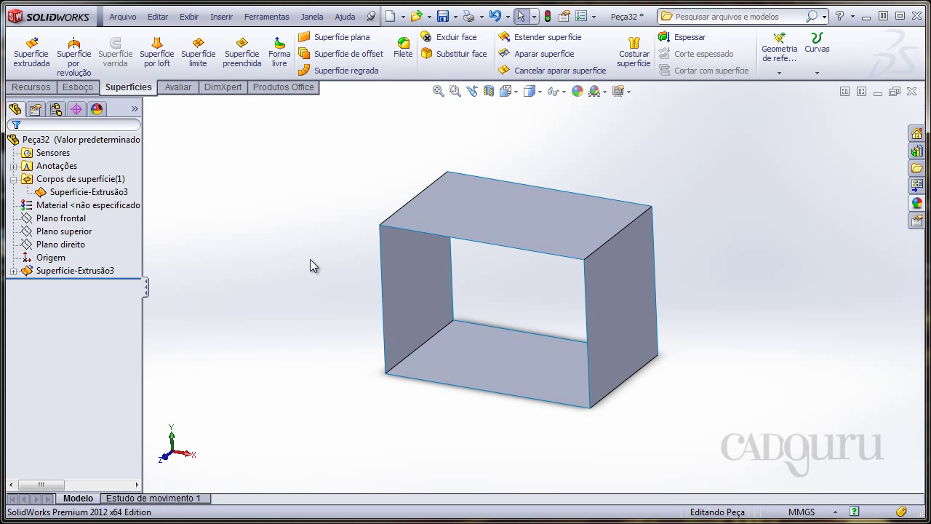
middle_click_drag(311, 260, 328, 224)
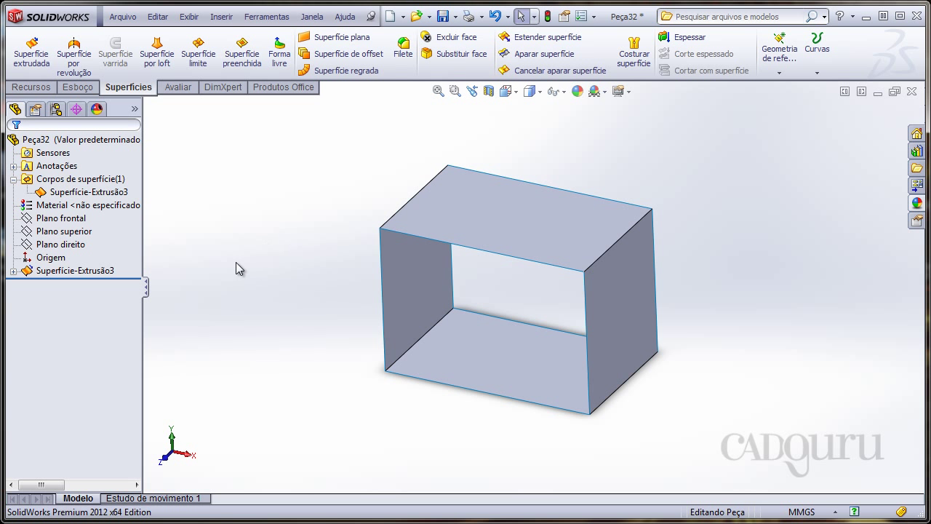
- Delete the Superfície-Extrusão3 feature
left_click(107, 269)
key("Delete")
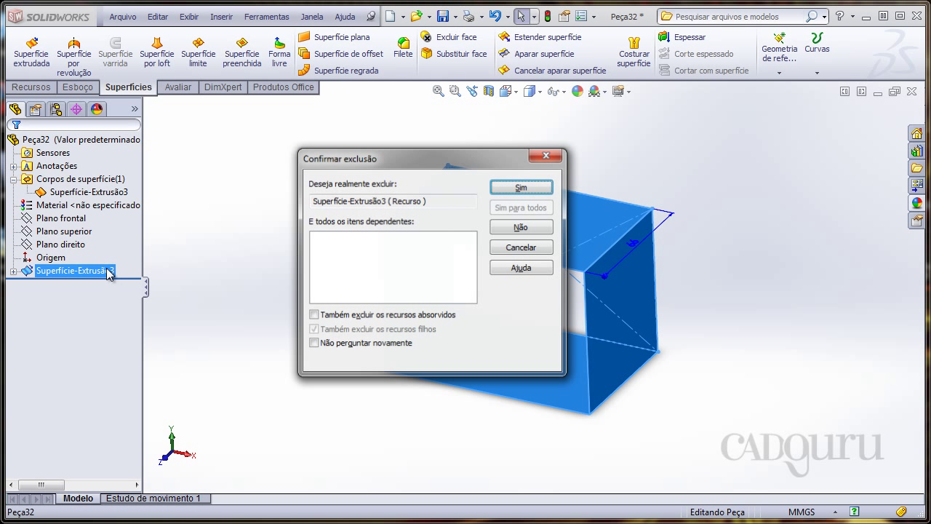
key("Return")
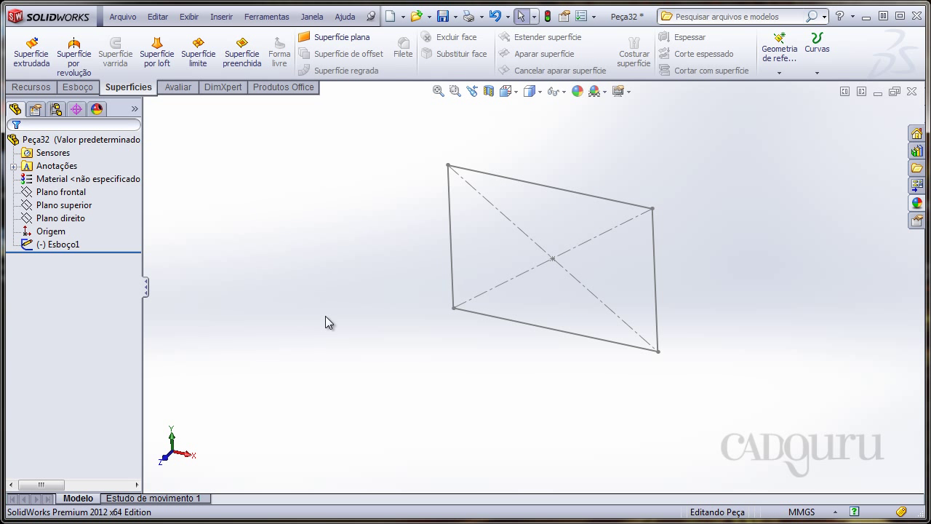
- Surface-extrude the rectangle sketch again with an end cap on the first direction
left_click(31, 55)
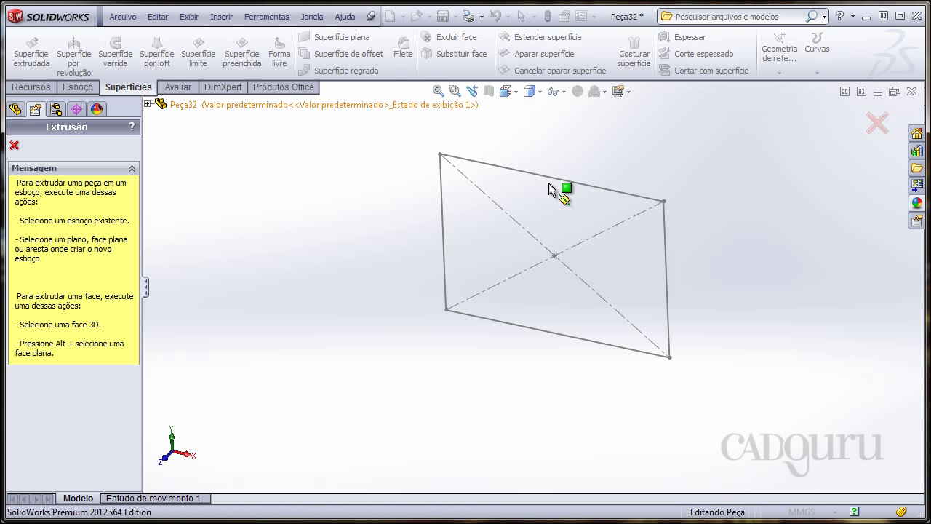
left_click(554, 180)
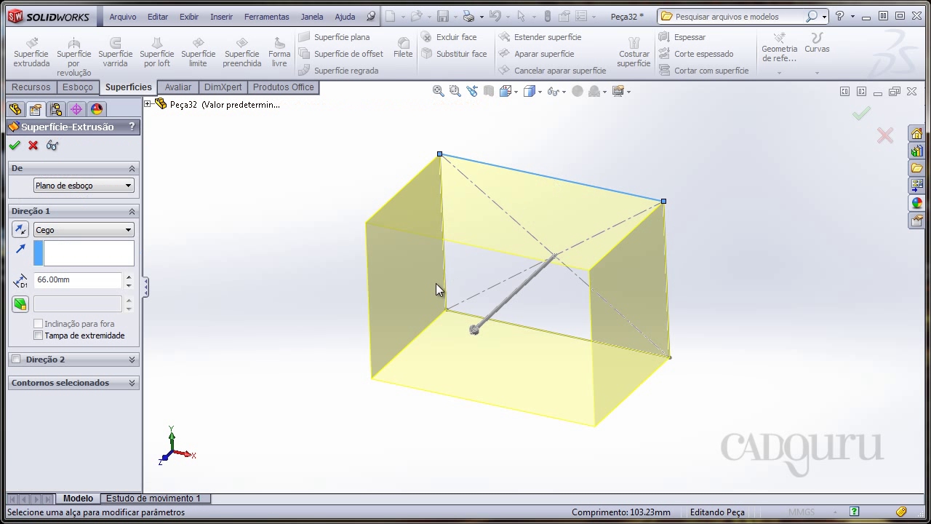
middle_click_drag(436, 283, 425, 262)
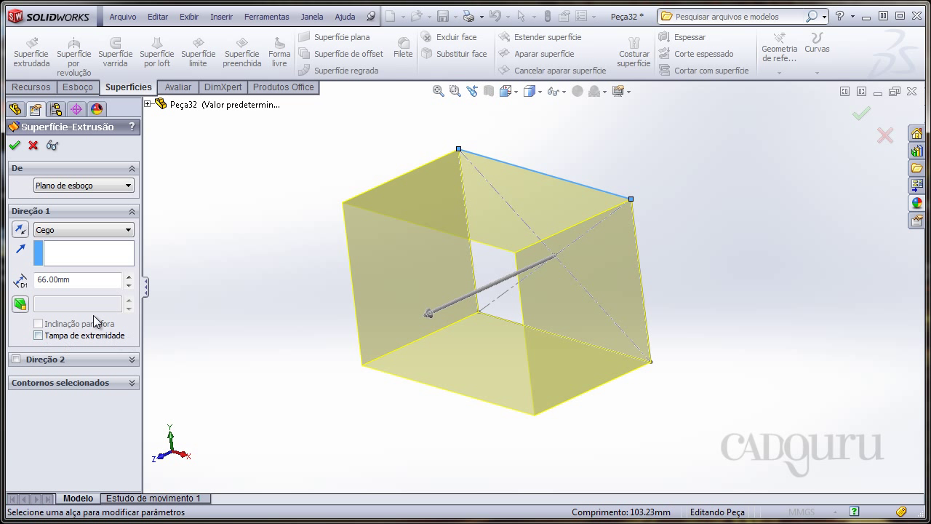
left_click(39, 336)
mouse_move(295, 327)
middle_mouse_down()
mouse_move(306, 284)
mouse_move(288, 311)
mouse_move(387, 264)
mouse_move(395, 305)
middle_mouse_up()
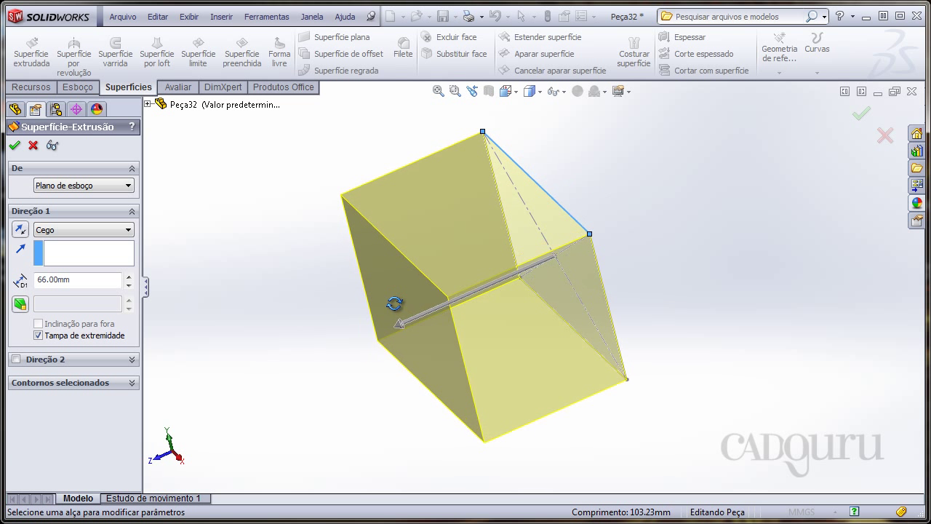
- Add a capped 66 mm Direction 2 and accept the closed surface box
left_click(16, 359)
mouse_move(465, 323)
middle_mouse_down()
mouse_move(411, 339)
mouse_move(337, 415)
middle_mouse_up()
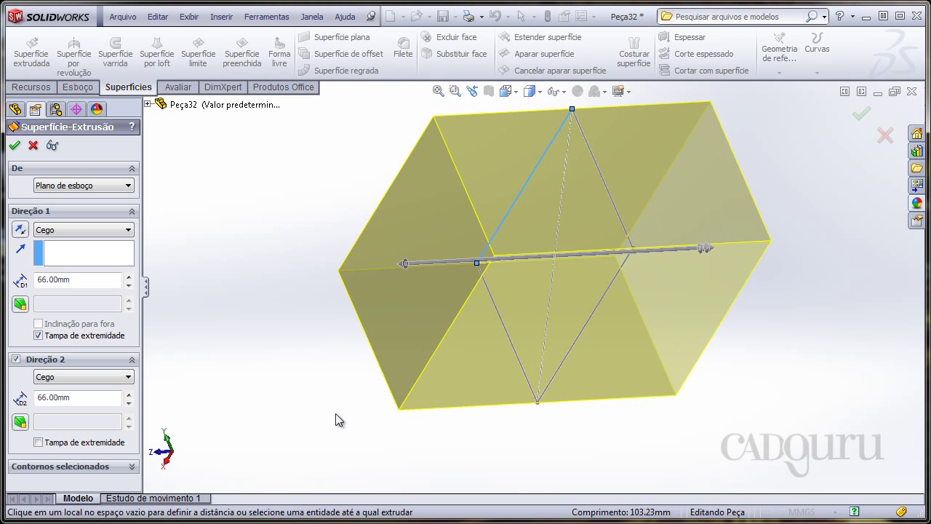
left_click(38, 443)
middle_click_drag(559, 261, 499, 324)
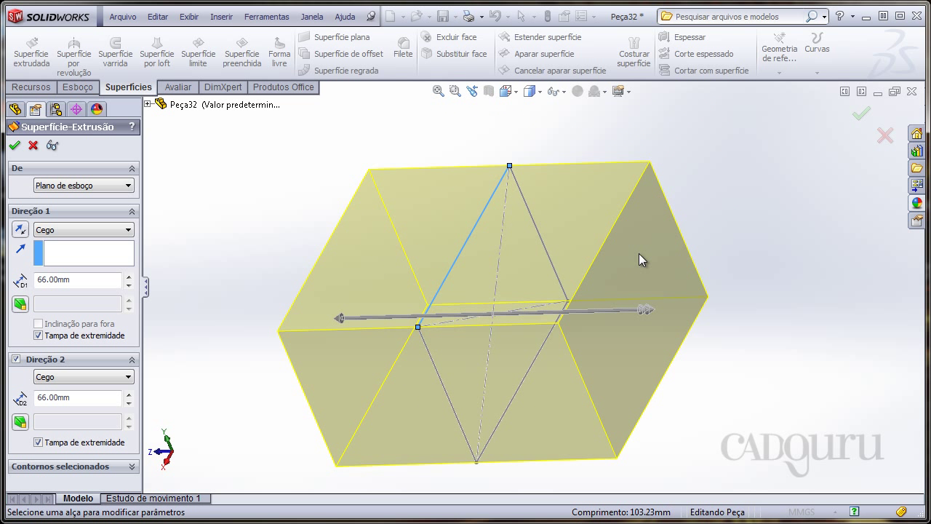
mouse_move(639, 253)
middle_mouse_down()
mouse_move(526, 250)
mouse_move(471, 236)
middle_mouse_up()
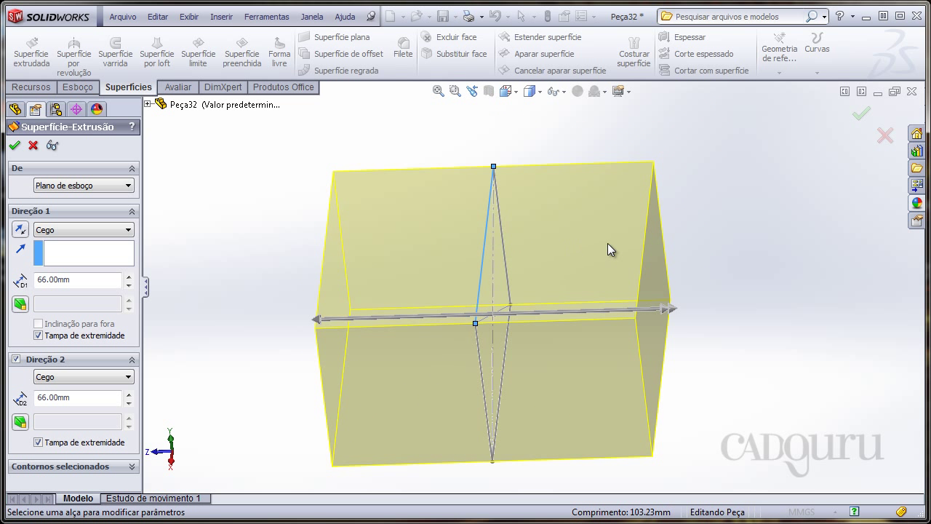
middle_click_drag(621, 244, 624, 247)
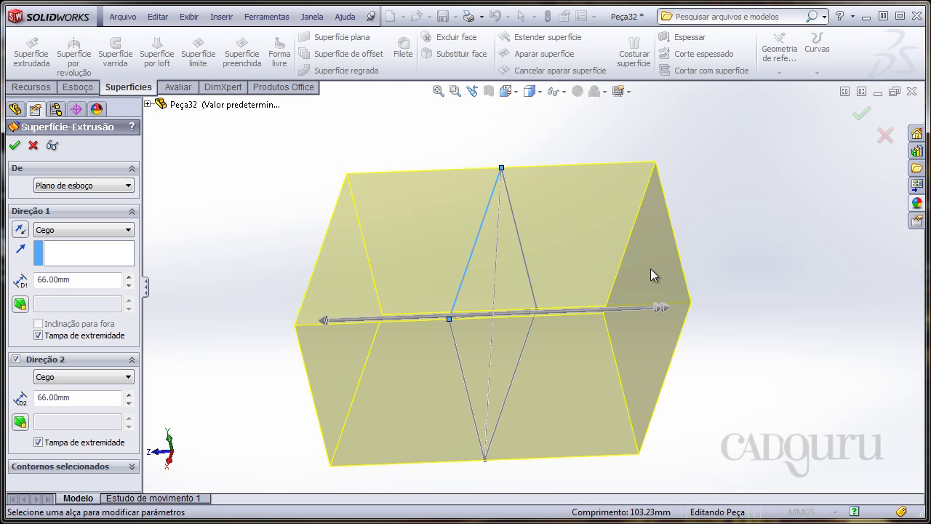
key("z")
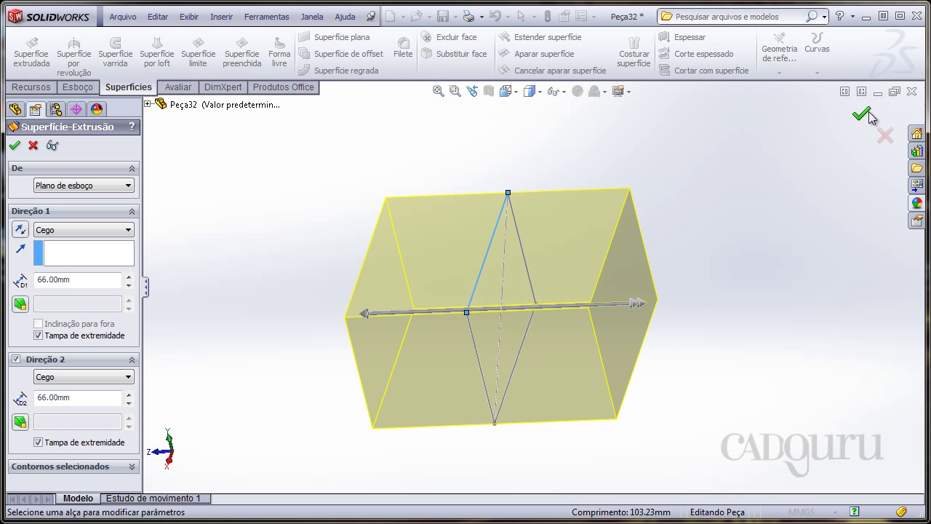
left_click(861, 113)
mouse_move(736, 212)
middle_mouse_down()
mouse_move(587, 179)
mouse_move(563, 234)
mouse_move(531, 247)
mouse_move(553, 229)
mouse_move(547, 197)
mouse_move(558, 218)
middle_mouse_up()
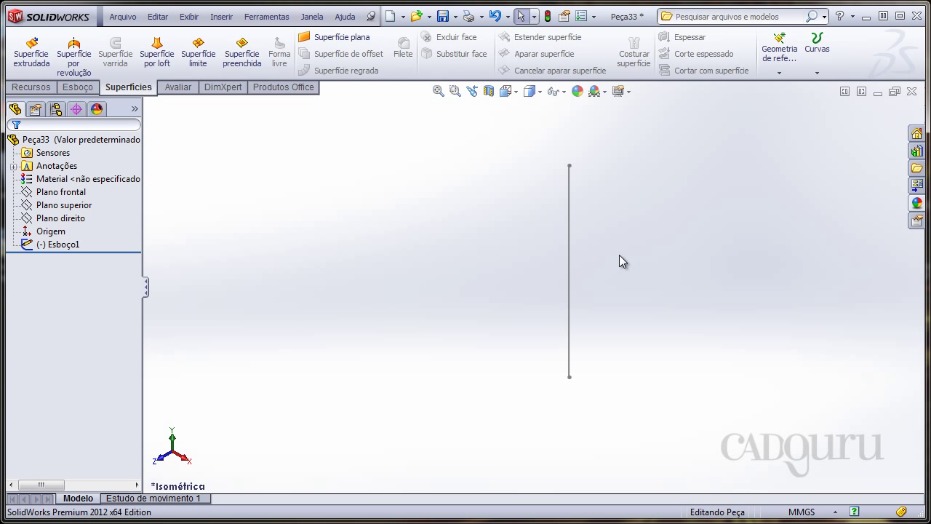
- Surface-extrude Peça33's vertical sketch line 90 mm into Superfície-Extrusão1
left_click(30, 65)
left_click(571, 184)
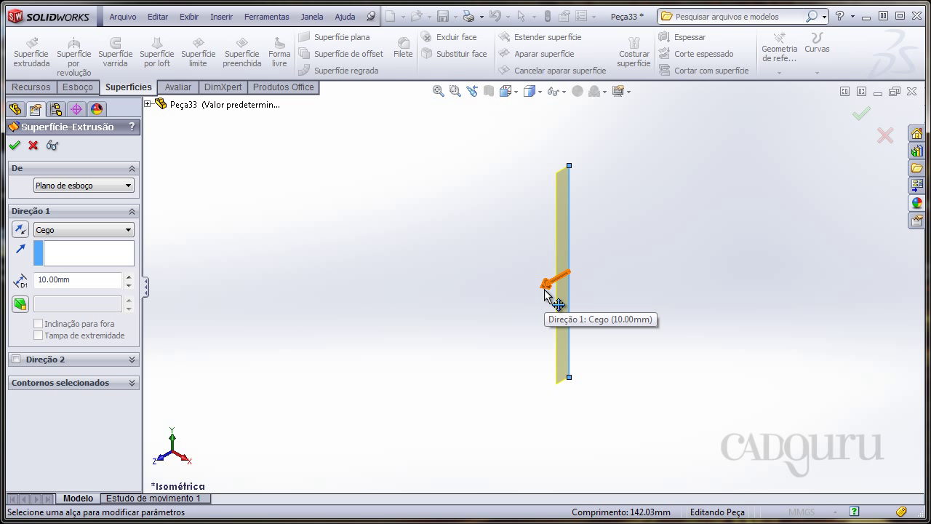
left_click_drag(544, 291, 455, 323)
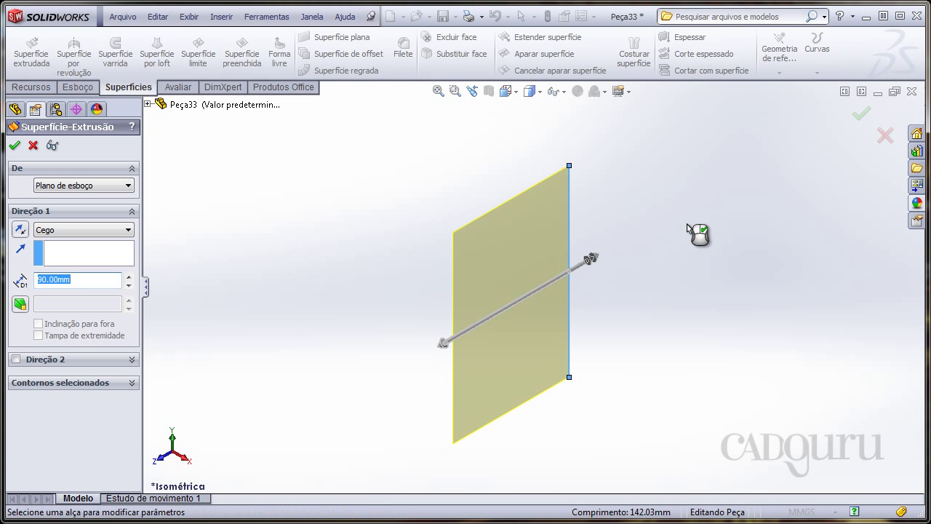
left_click(862, 114)
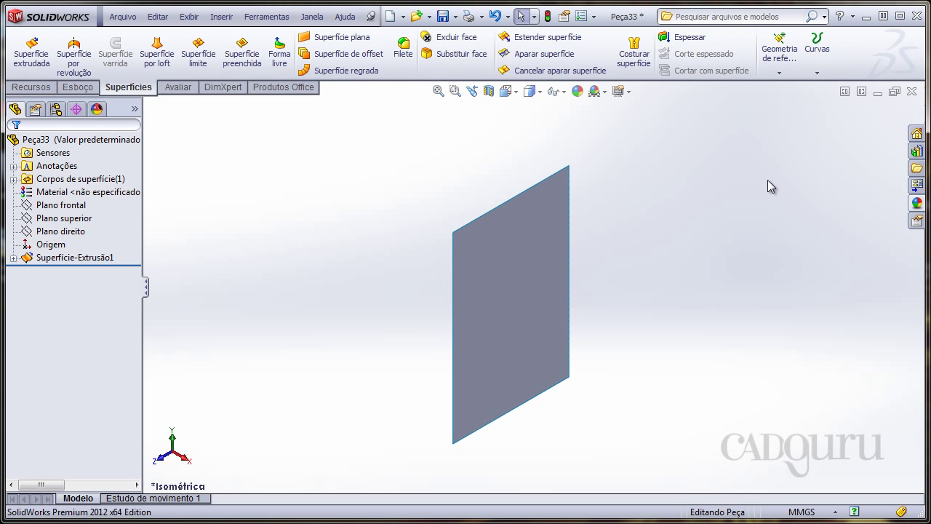
mouse_move(544, 281)
middle_mouse_down()
mouse_move(526, 308)
mouse_move(539, 295)
mouse_move(526, 275)
mouse_move(587, 258)
mouse_move(636, 276)
mouse_move(483, 282)
mouse_move(578, 288)
mouse_move(592, 308)
mouse_move(546, 289)
mouse_move(513, 310)
mouse_move(566, 312)
mouse_move(593, 291)
middle_mouse_up()
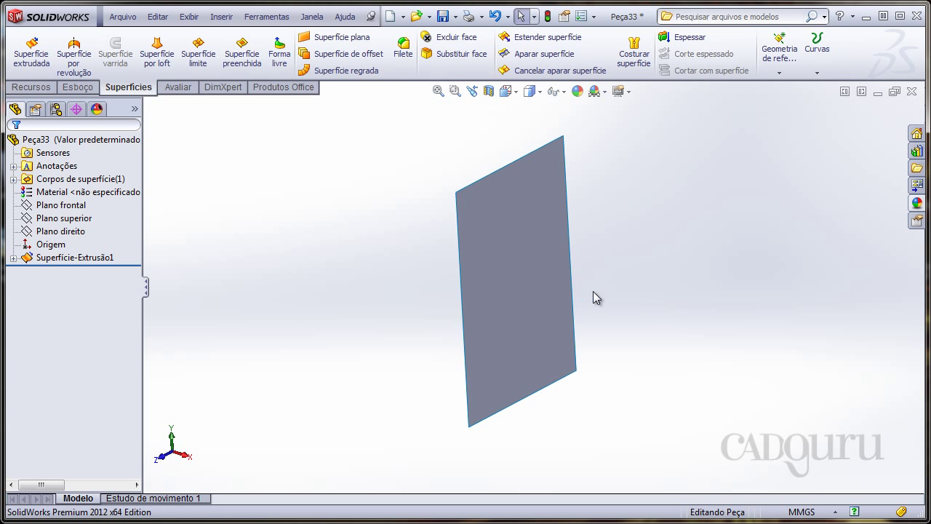
- Thicken Superfície-Extrusão1 with a 20 mm thickness
left_click(686, 38)
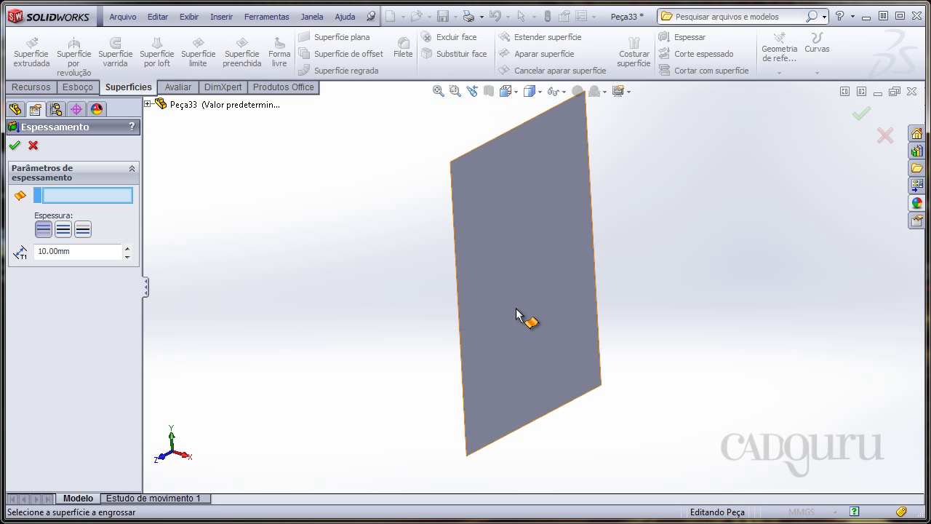
left_click(535, 274)
middle_click_drag(509, 270, 526, 301)
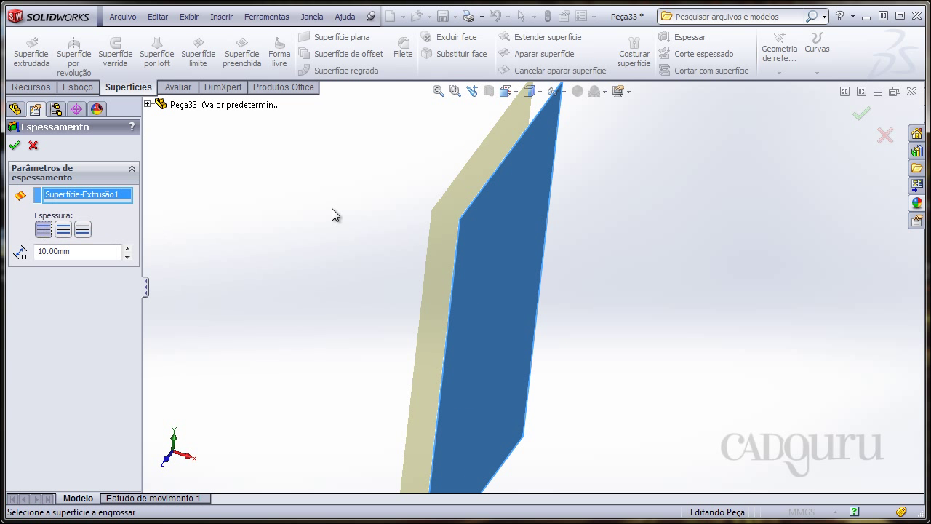
middle_click_drag(498, 218, 459, 211)
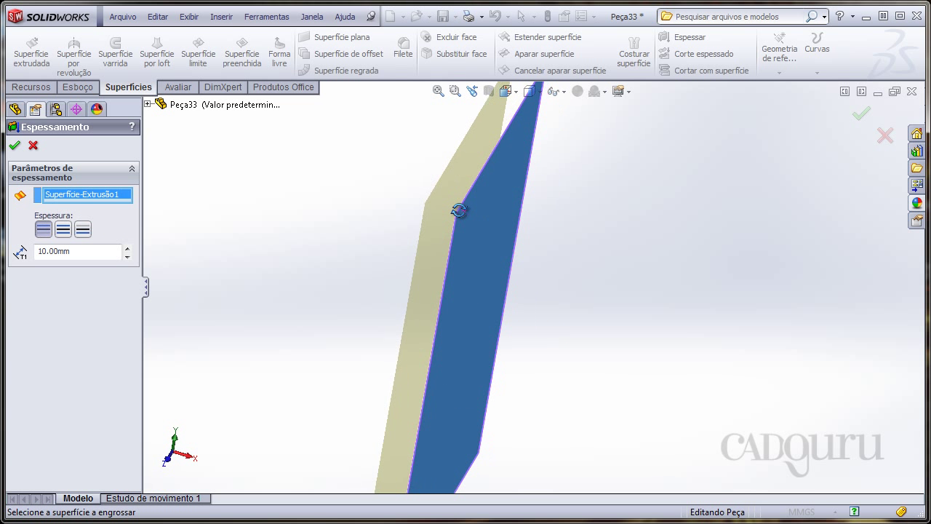
left_click(89, 250)
type("20")
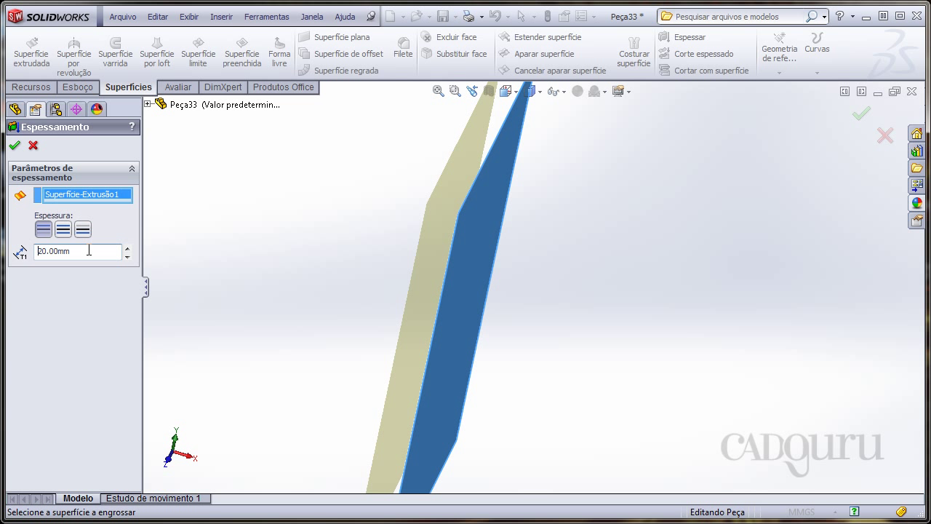
key("Return")
middle_click_drag(298, 229, 242, 253)
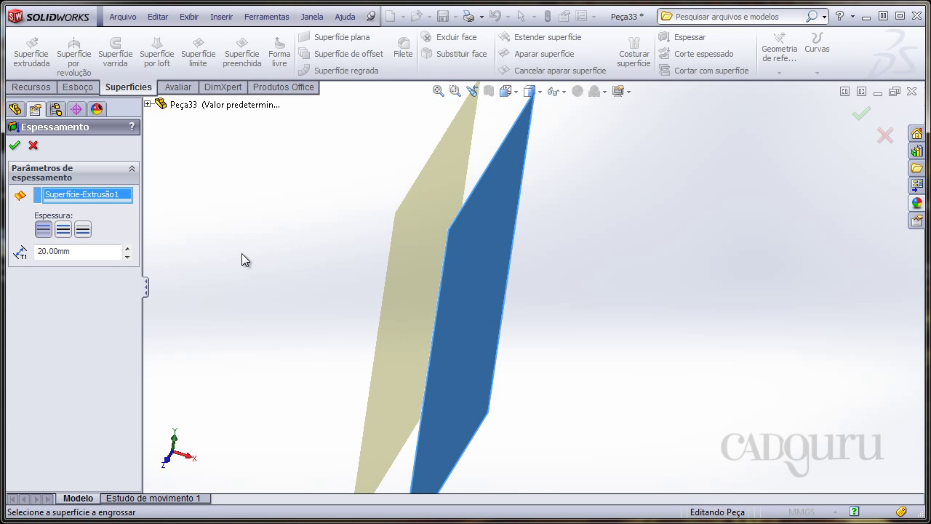
- Compare thicken directions, then accept Thicken Both Sides to create Espessamento1
left_click(62, 231)
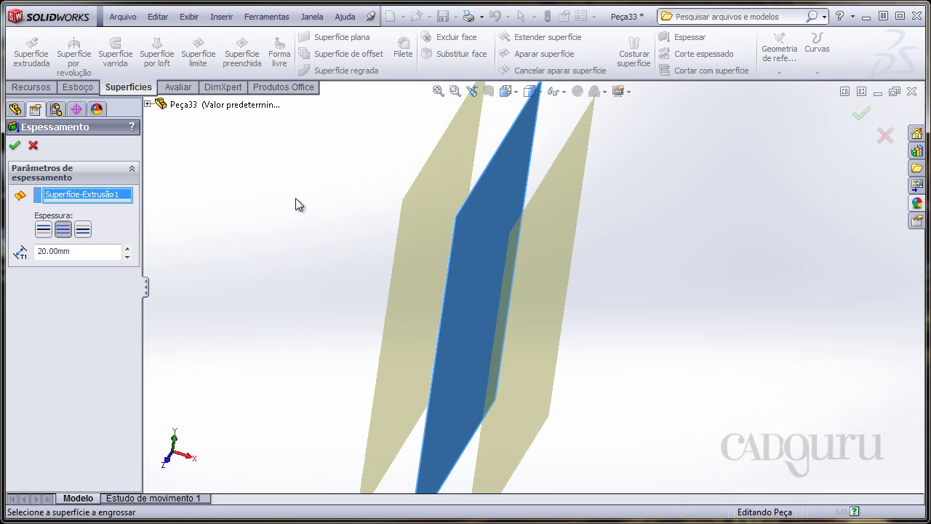
mouse_move(295, 198)
middle_mouse_down()
mouse_move(462, 260)
mouse_move(535, 229)
middle_mouse_up()
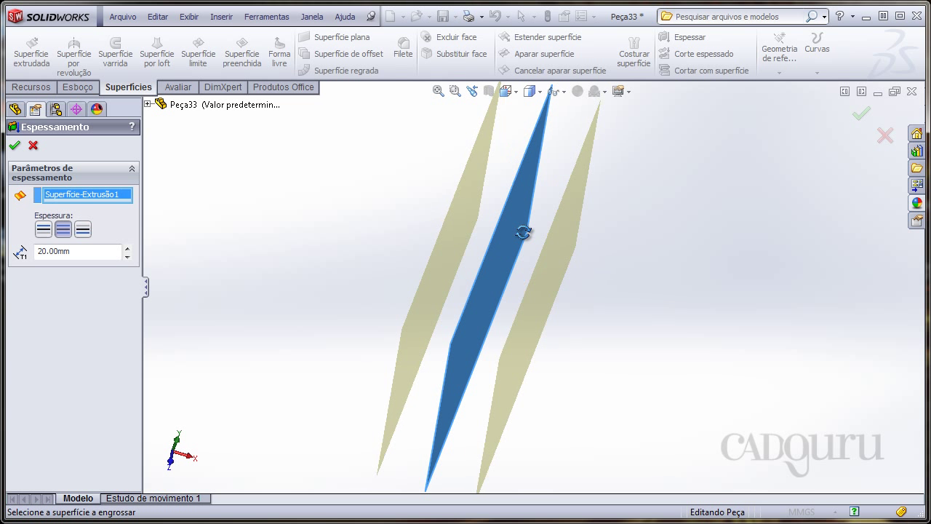
left_click(83, 230)
mouse_move(722, 354)
middle_mouse_down()
mouse_move(528, 302)
mouse_move(540, 318)
mouse_move(670, 310)
middle_mouse_up()
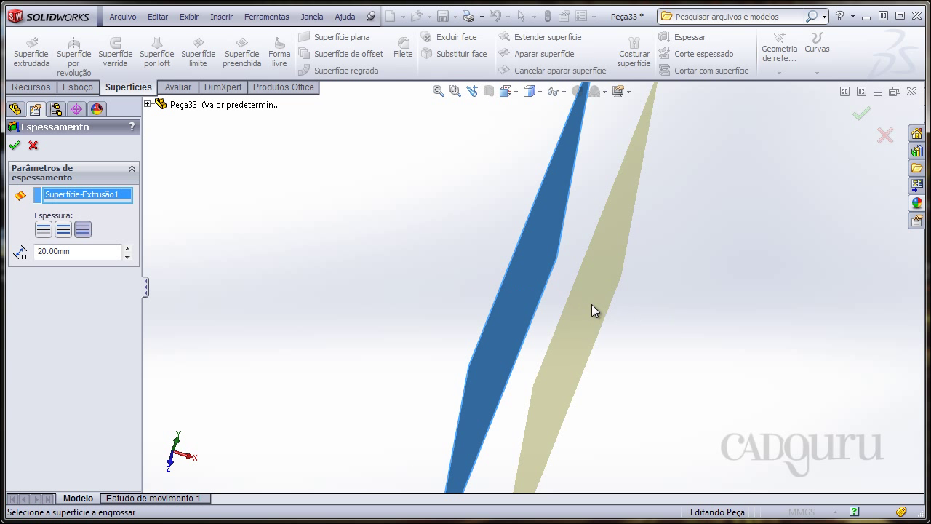
mouse_move(592, 304)
middle_mouse_down()
mouse_move(603, 312)
mouse_move(374, 220)
mouse_move(376, 251)
mouse_move(368, 247)
middle_mouse_up()
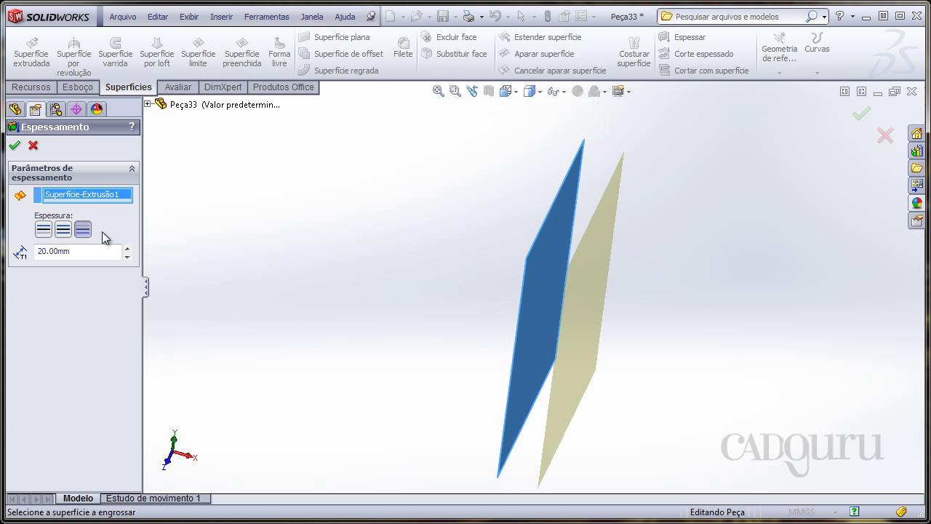
left_click(63, 230)
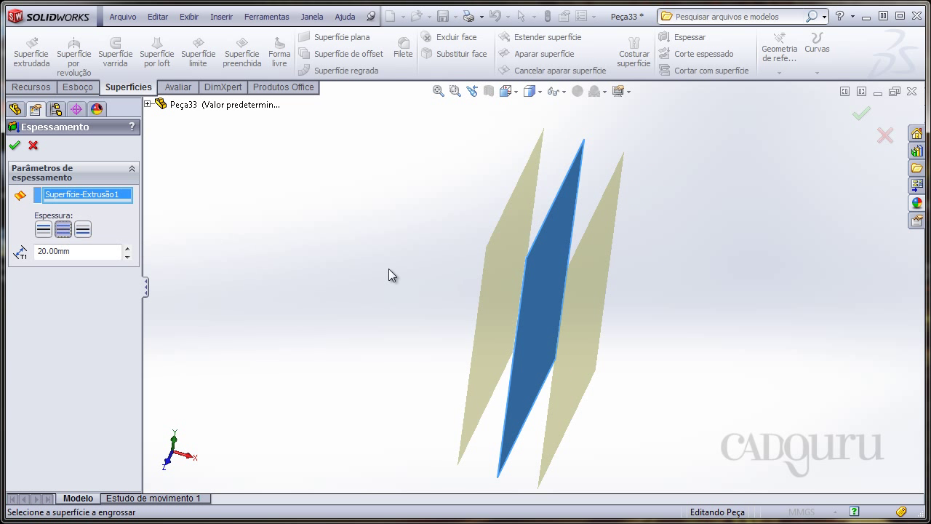
mouse_move(389, 271)
middle_mouse_down()
mouse_move(479, 236)
mouse_move(626, 271)
mouse_move(584, 273)
middle_mouse_up()
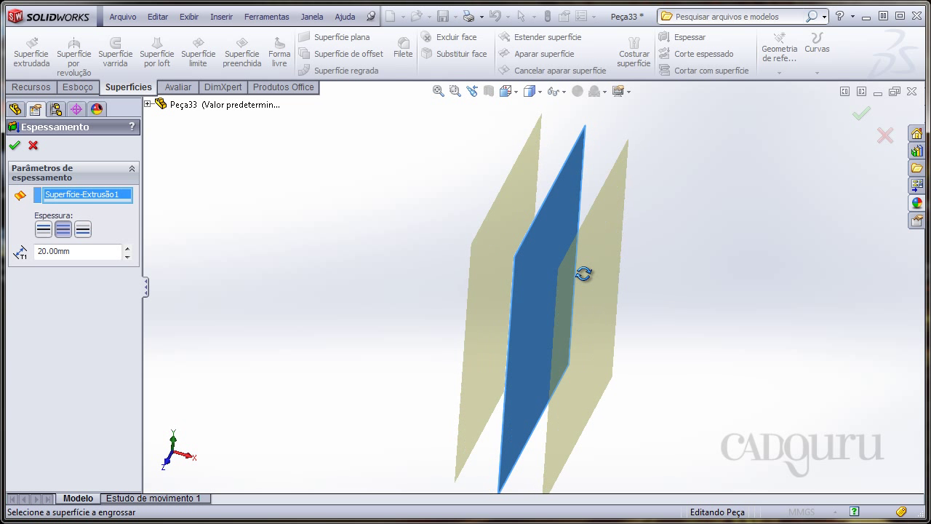
left_click(859, 116)
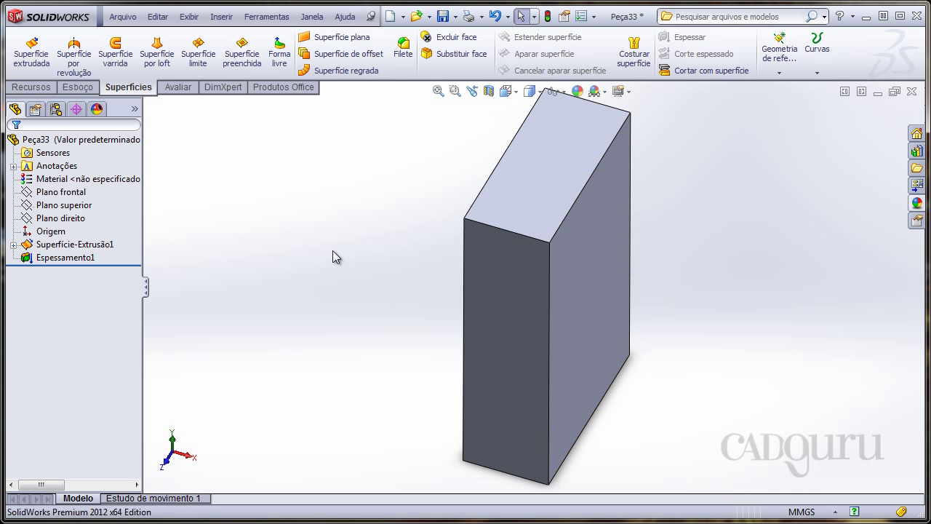
- Orbit Peça34's open cylindrical tube until its open end faces the viewer
mouse_move(333, 251)
middle_mouse_down()
mouse_move(401, 258)
mouse_move(363, 270)
mouse_move(407, 235)
mouse_move(458, 237)
mouse_move(381, 230)
mouse_move(371, 254)
mouse_move(393, 233)
mouse_move(382, 250)
middle_mouse_up()
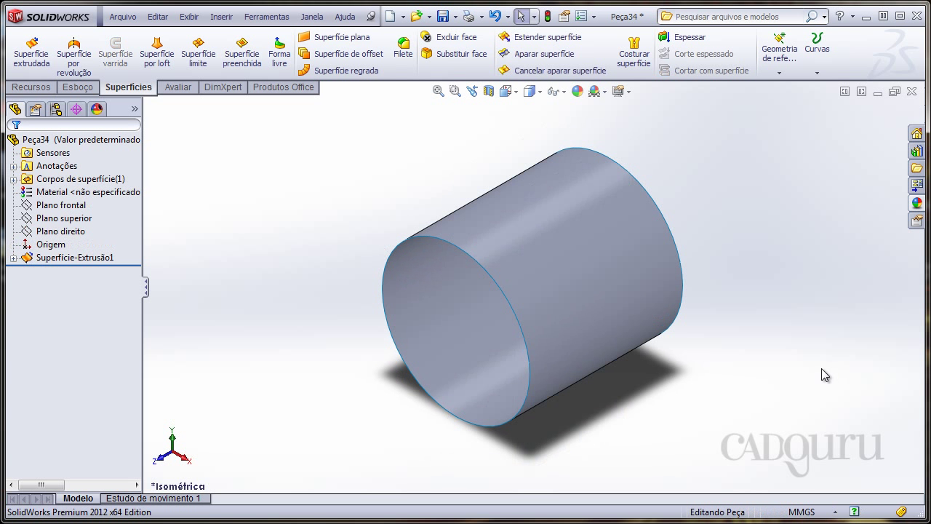
mouse_move(709, 413)
middle_mouse_down()
mouse_move(707, 384)
mouse_move(561, 384)
mouse_move(499, 360)
mouse_move(522, 328)
mouse_move(640, 339)
mouse_move(737, 374)
mouse_move(545, 341)
mouse_move(480, 371)
mouse_move(522, 350)
mouse_move(509, 374)
mouse_move(482, 353)
mouse_move(490, 380)
middle_mouse_up()
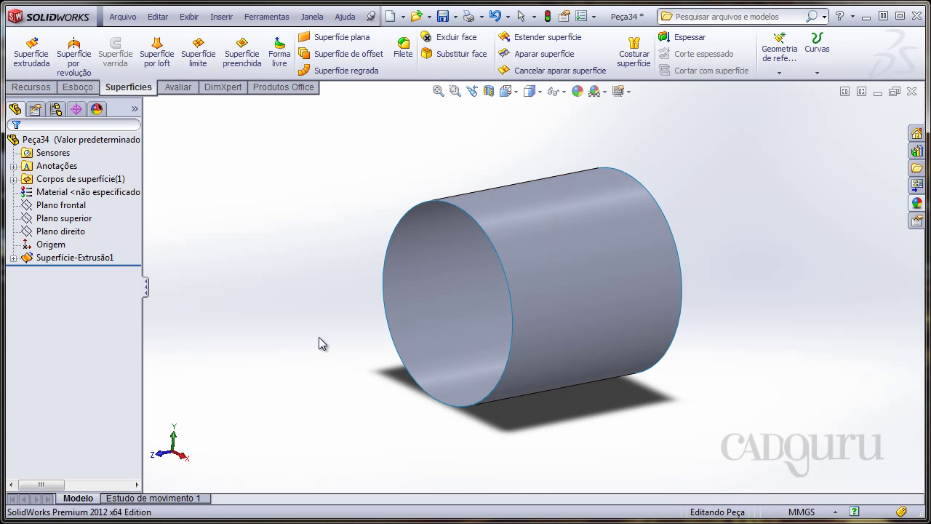
middle_click_drag(322, 344, 346, 347)
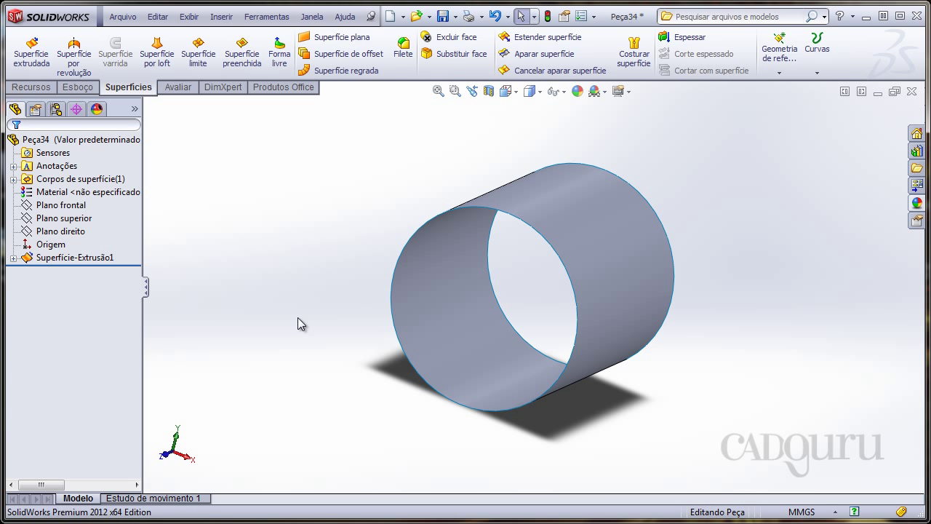
mouse_move(308, 312)
middle_mouse_down()
mouse_move(349, 285)
mouse_move(390, 297)
mouse_move(303, 283)
mouse_move(314, 274)
mouse_move(308, 328)
middle_mouse_up()
mouse_move(445, 335)
middle_mouse_down()
mouse_move(453, 339)
mouse_move(360, 349)
mouse_move(347, 374)
mouse_move(445, 316)
mouse_move(448, 331)
mouse_move(446, 318)
middle_mouse_up()
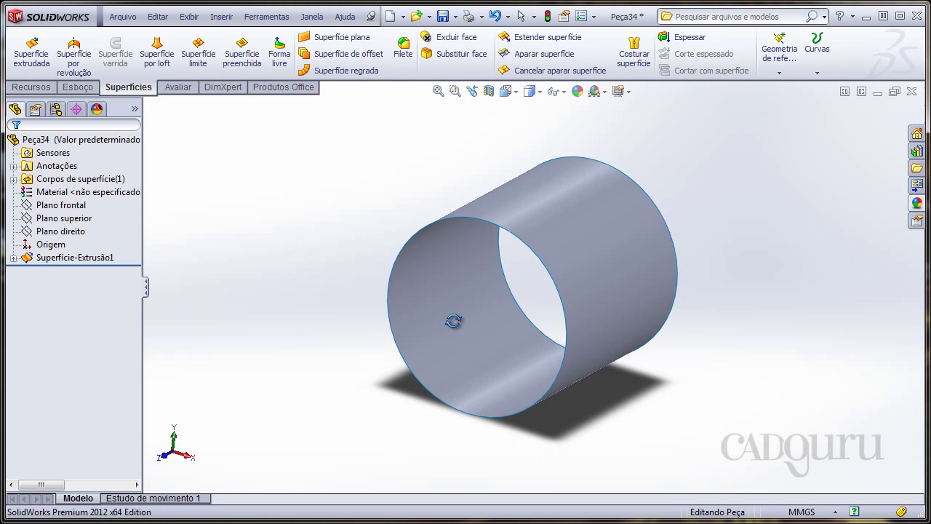
- Cap the tube's front circular edge with fill surface Superfície-Preenchimento2
left_click(246, 57)
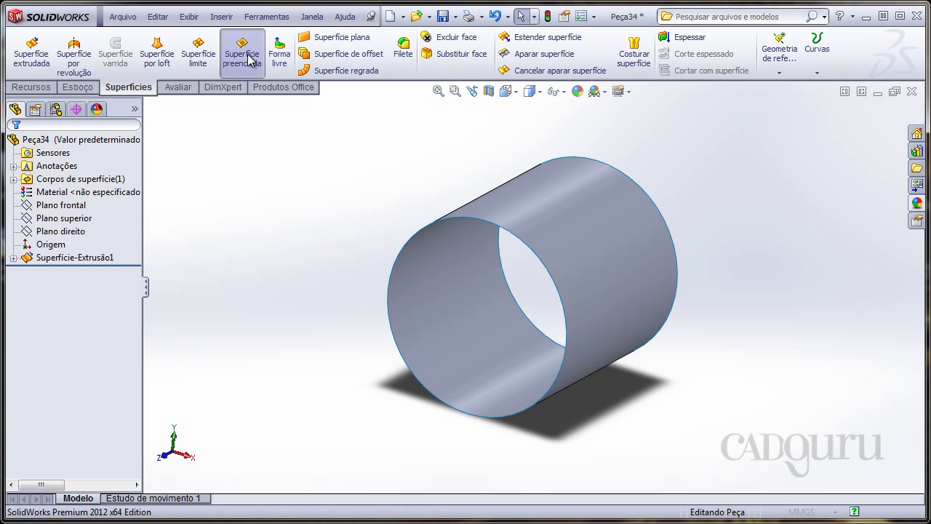
left_click(460, 217)
left_click(861, 114)
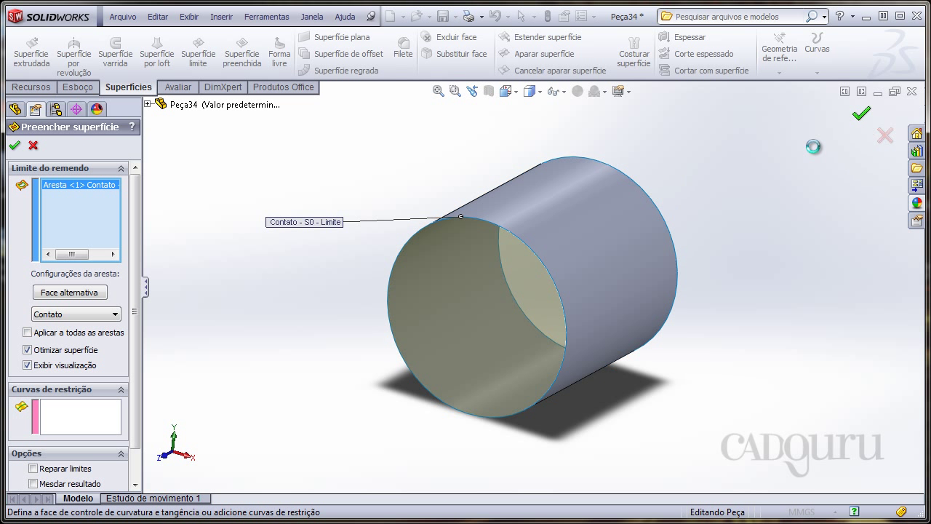
mouse_move(534, 232)
middle_mouse_down()
mouse_move(572, 191)
mouse_move(441, 237)
mouse_move(437, 311)
middle_mouse_up()
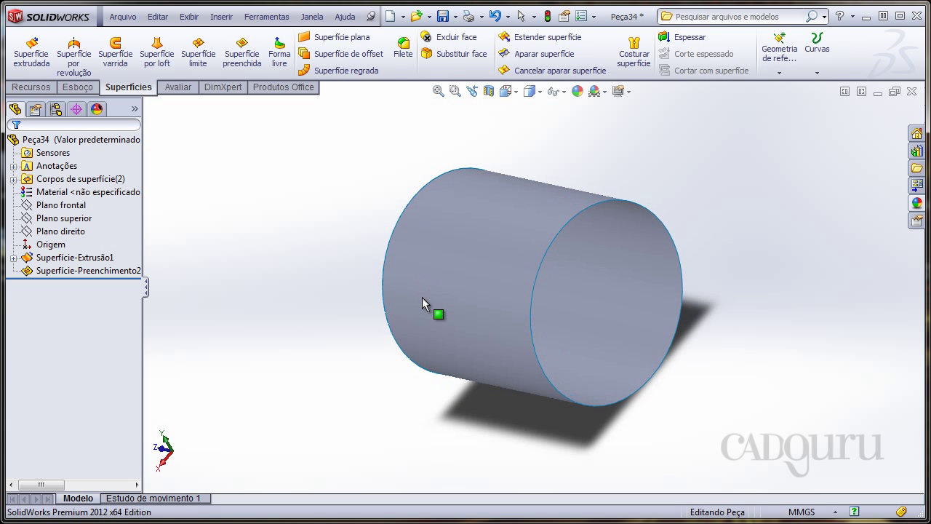
- Cap the opposite circular edge with fill surface Superfície-Preenchimento3
left_click(256, 61)
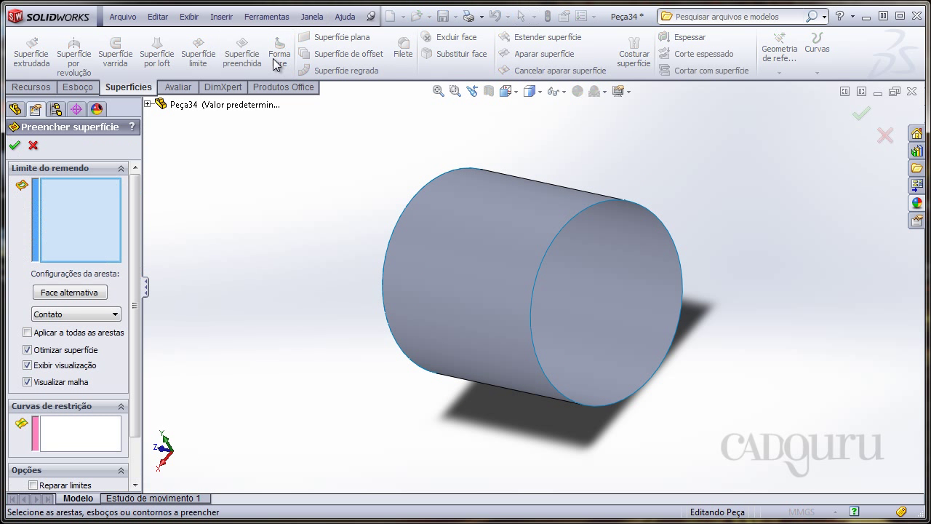
left_click(607, 202)
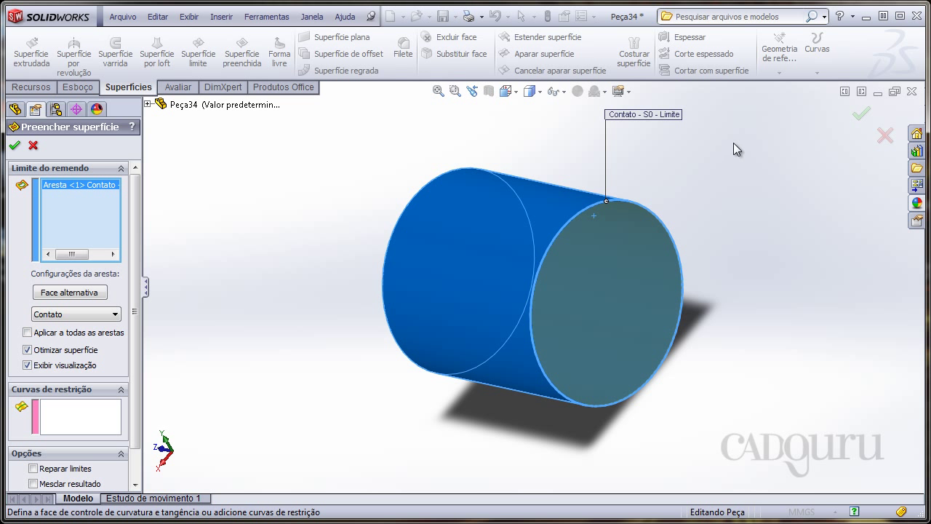
right_click(734, 143)
left_click(757, 197)
mouse_move(418, 204)
middle_mouse_down()
mouse_move(474, 171)
mouse_move(484, 196)
mouse_move(474, 254)
middle_mouse_up()
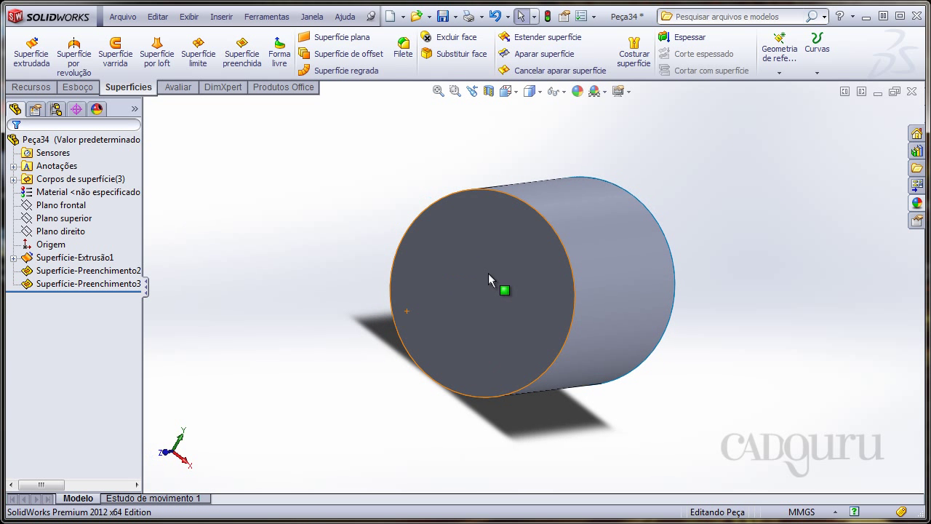
middle_click_drag(512, 279, 441, 308)
- Expand Corpos de superfície(3) and highlight the tube wall and each end cap
left_click(49, 181)
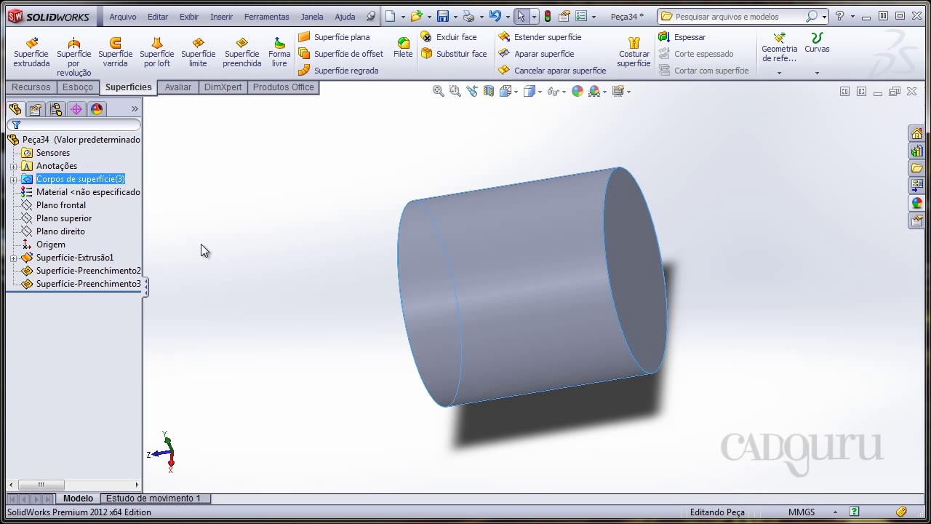
middle_click_drag(201, 248, 252, 232)
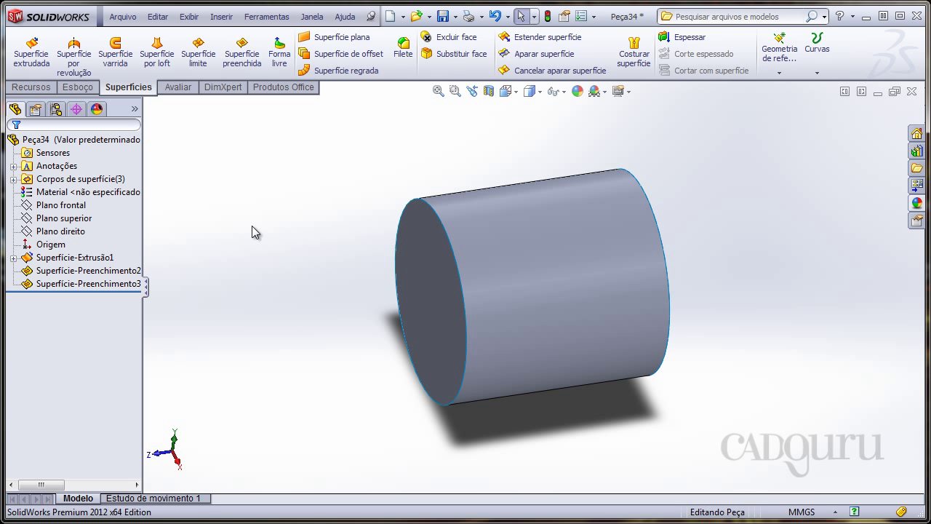
left_click(76, 257)
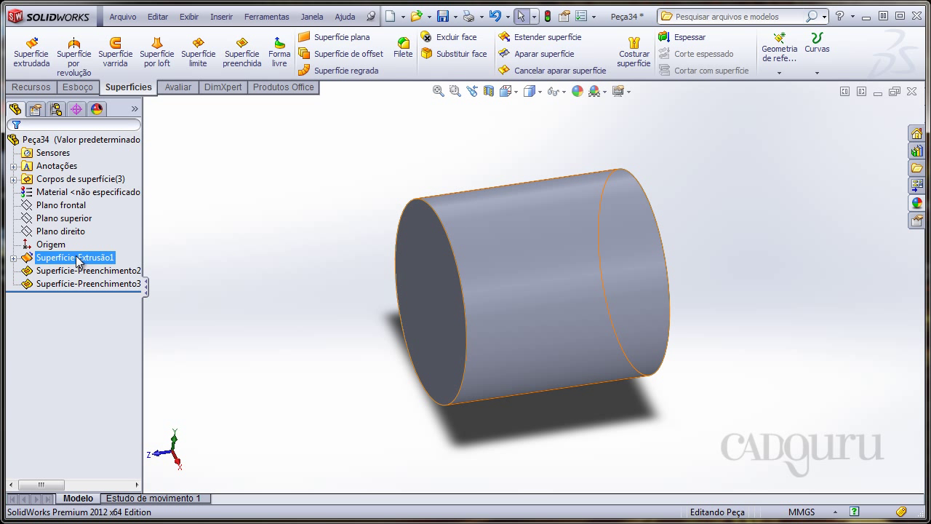
left_click(287, 239)
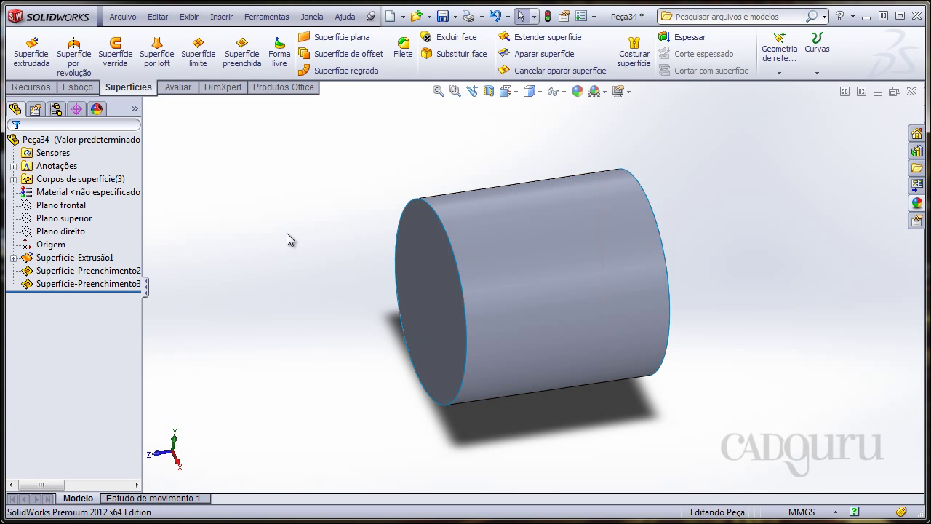
middle_click_drag(287, 239, 297, 244)
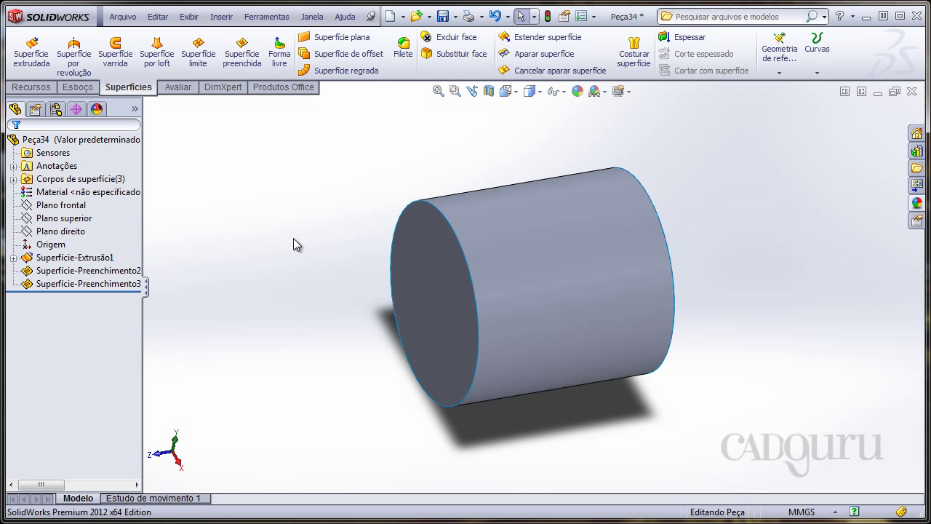
left_click(13, 179)
left_click(66, 193)
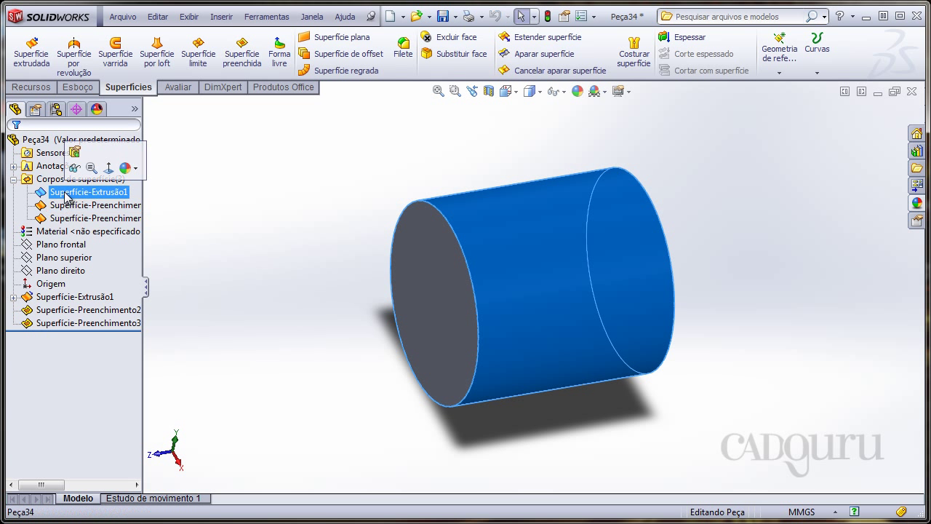
left_click(66, 205)
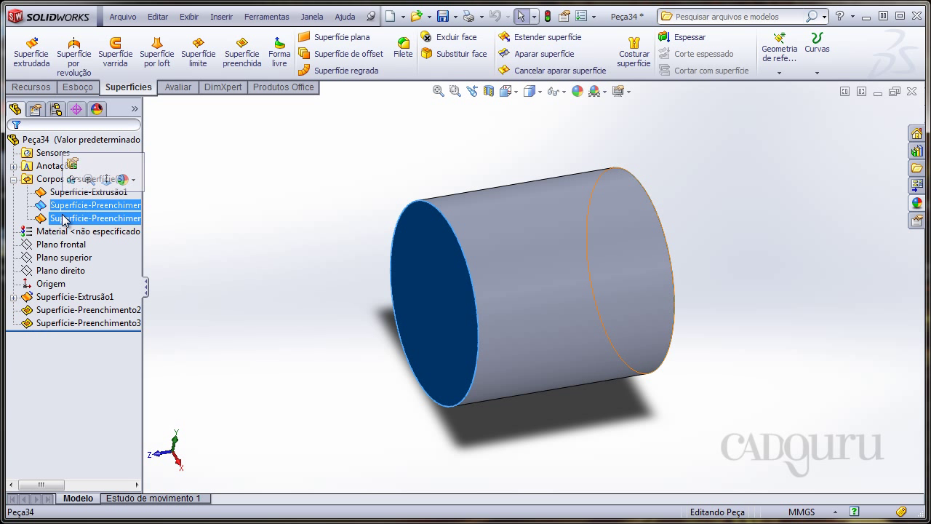
left_click(291, 235)
mouse_move(291, 236)
middle_mouse_down()
mouse_move(345, 214)
mouse_move(306, 235)
middle_mouse_up()
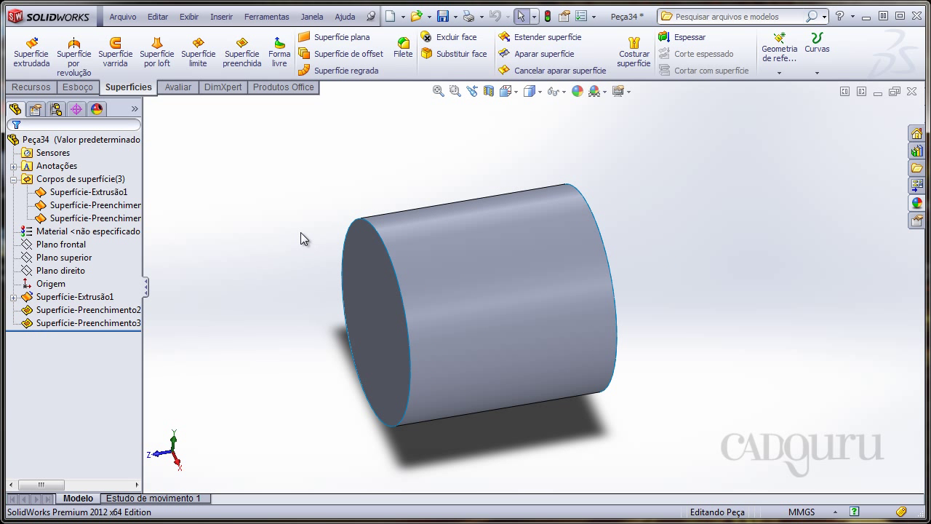
- Knit the tube and both caps with gap control off into solid Superfície-Costurar1
left_click(634, 61)
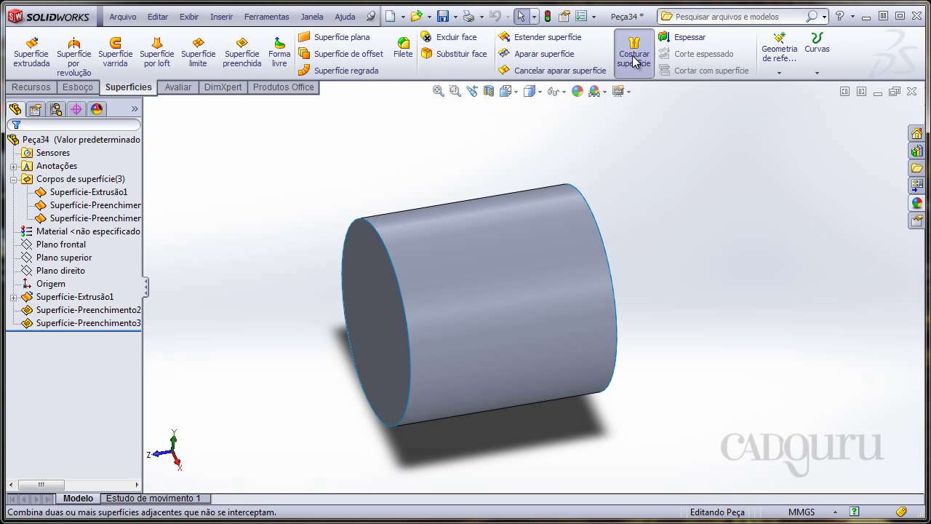
mouse_move(269, 234)
middle_mouse_down()
mouse_move(239, 208)
mouse_move(245, 198)
middle_mouse_up()
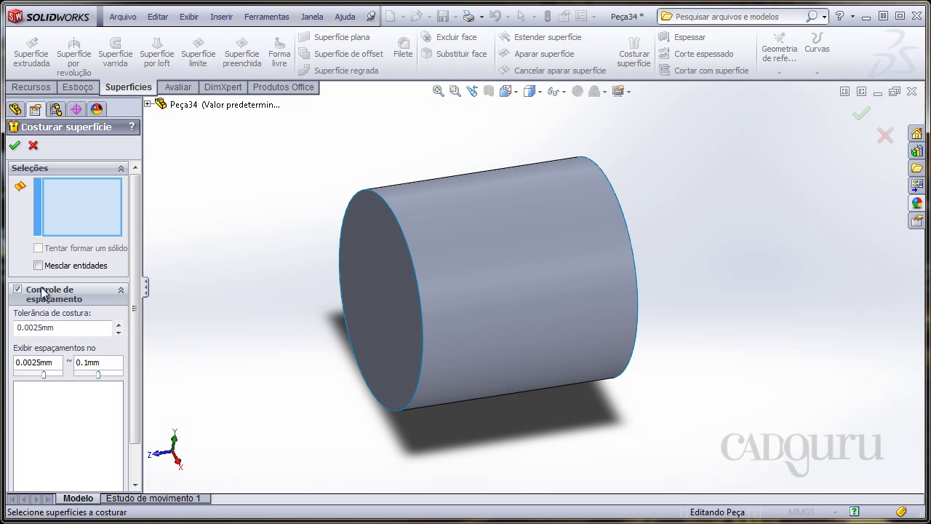
left_click(17, 289)
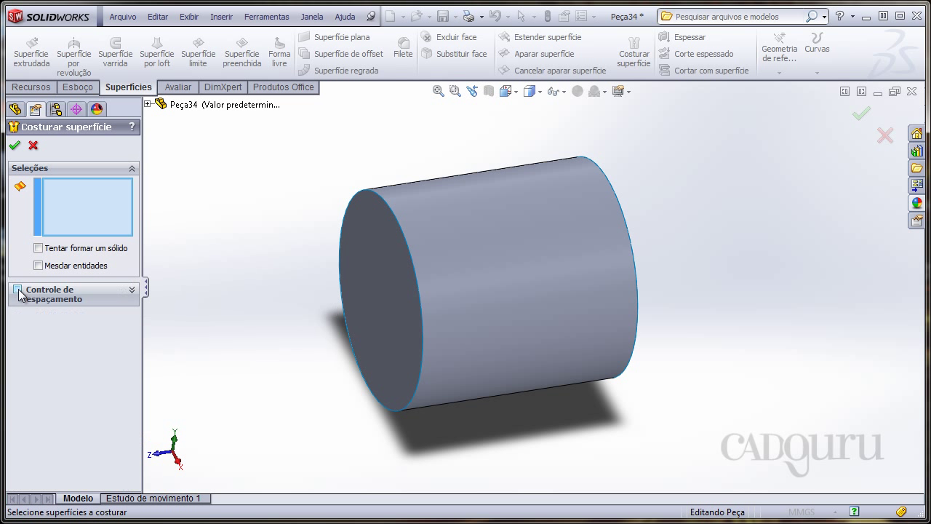
middle_click_drag(259, 207, 239, 246)
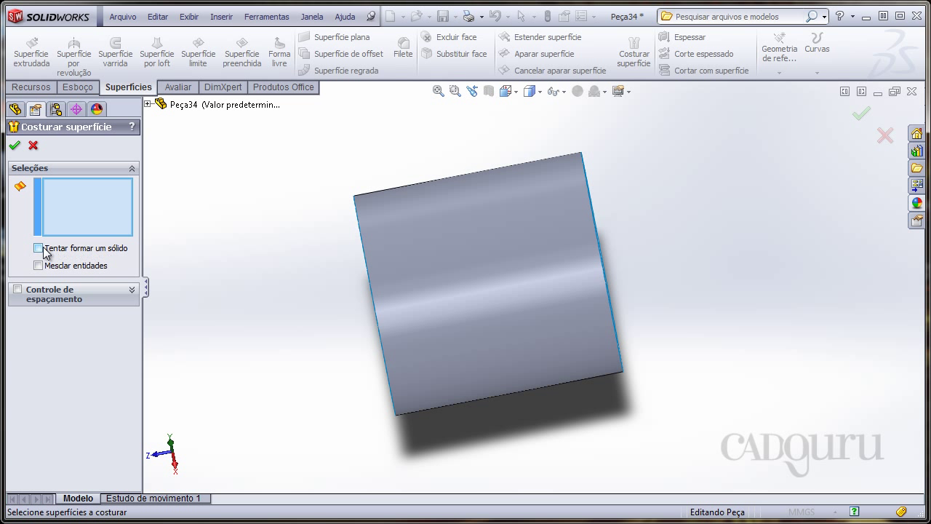
mouse_move(124, 251)
middle_mouse_down()
mouse_move(286, 228)
mouse_move(291, 200)
middle_mouse_up()
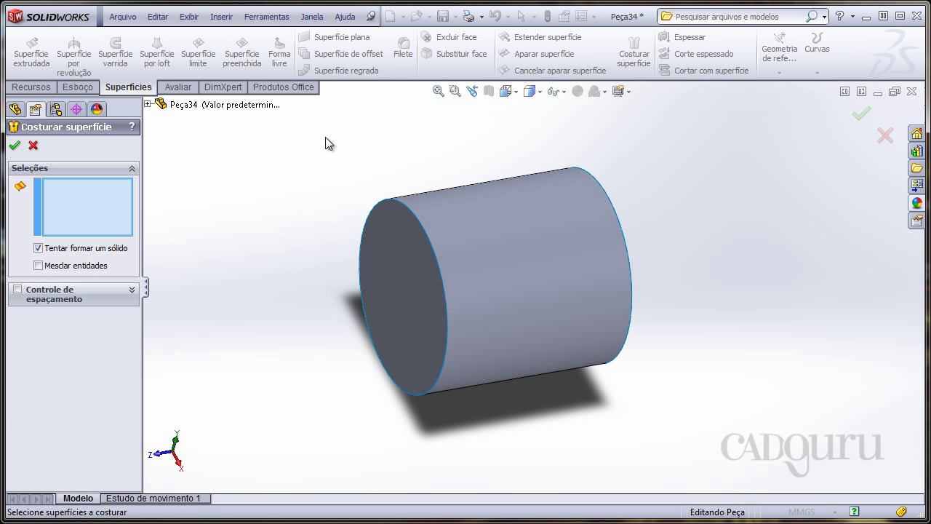
left_click_drag(275, 118, 731, 445)
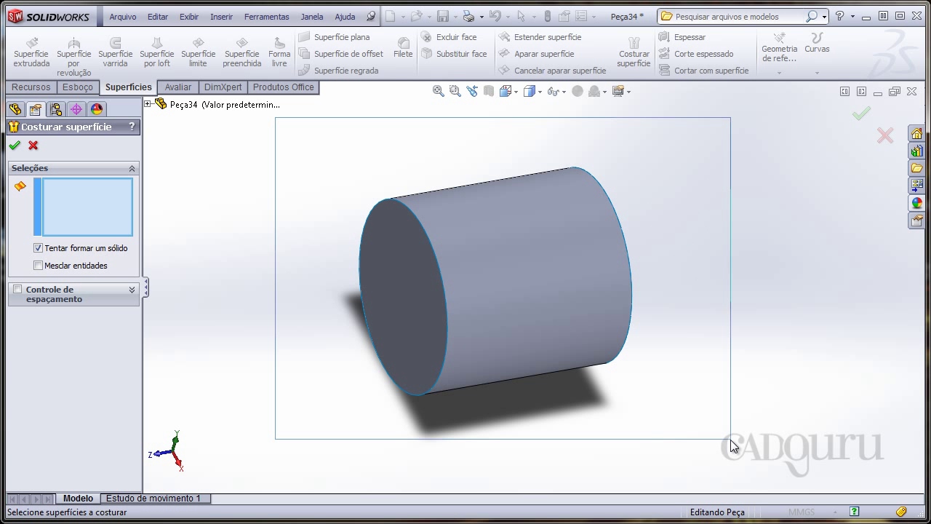
mouse_move(526, 318)
middle_mouse_down()
mouse_move(461, 312)
mouse_move(492, 303)
middle_mouse_up()
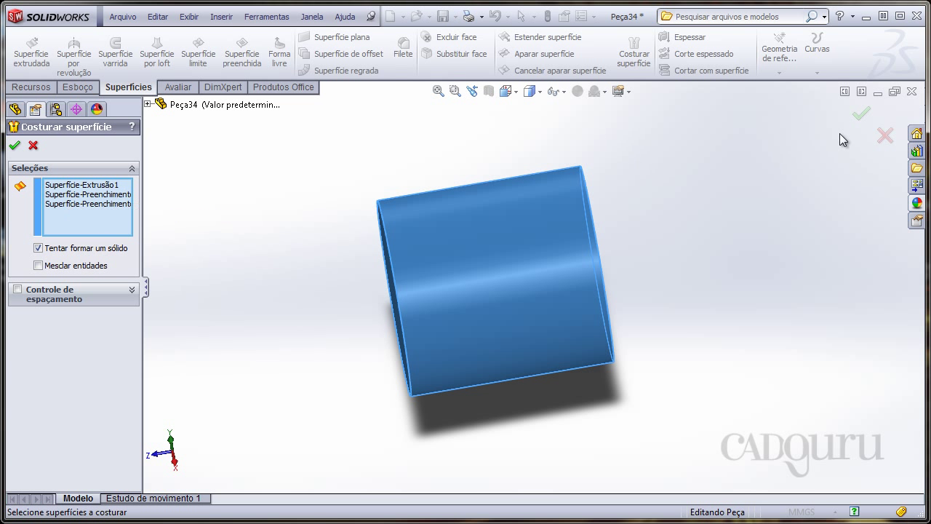
left_click(862, 115)
- Orbit the knit cylinder to inspect both of its capped end faces
left_click(658, 211)
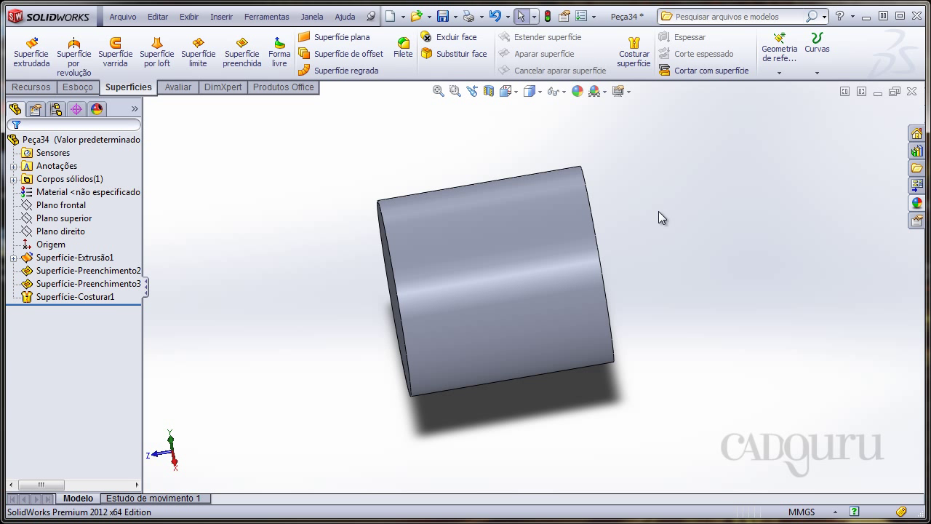
middle_click_drag(391, 277, 407, 262)
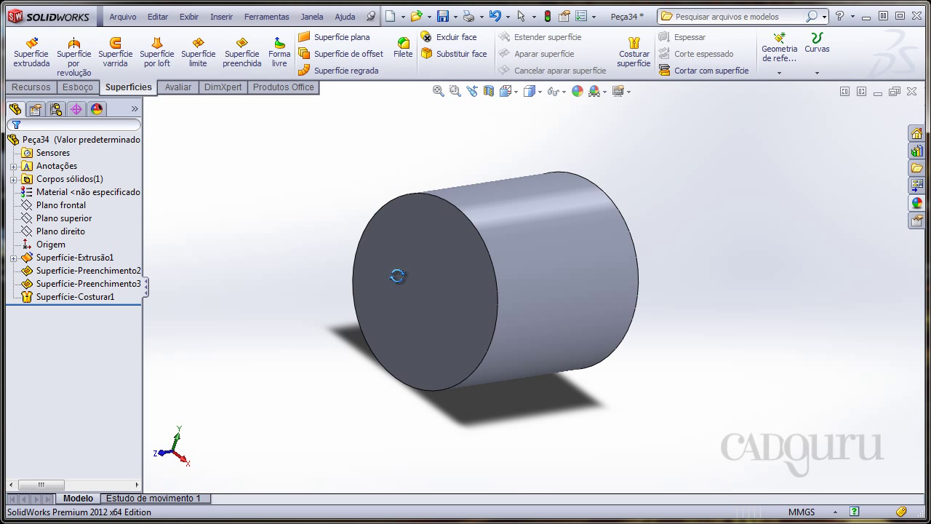
middle_click_drag(552, 243, 515, 254)
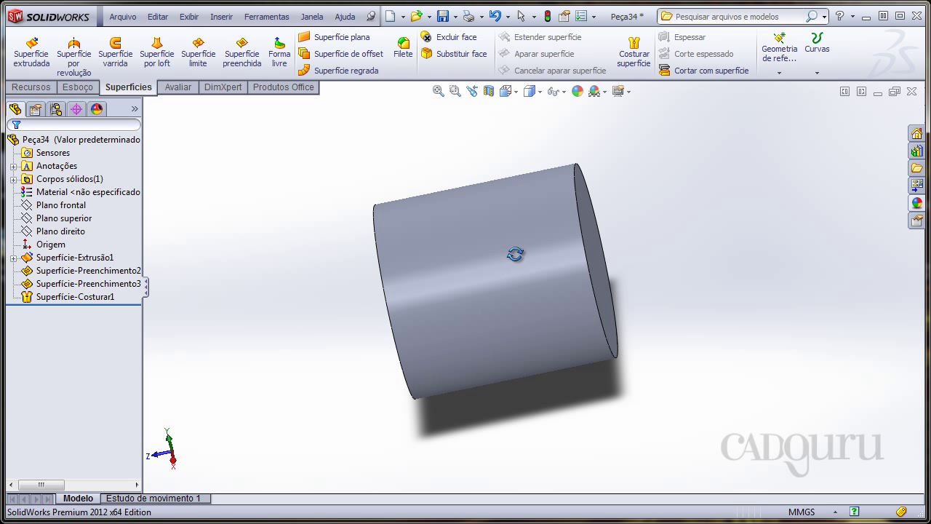
- Expand Corpos sólidos(1) to highlight Superfície-Costurar1, then return to the isometric view
left_click(62, 180)
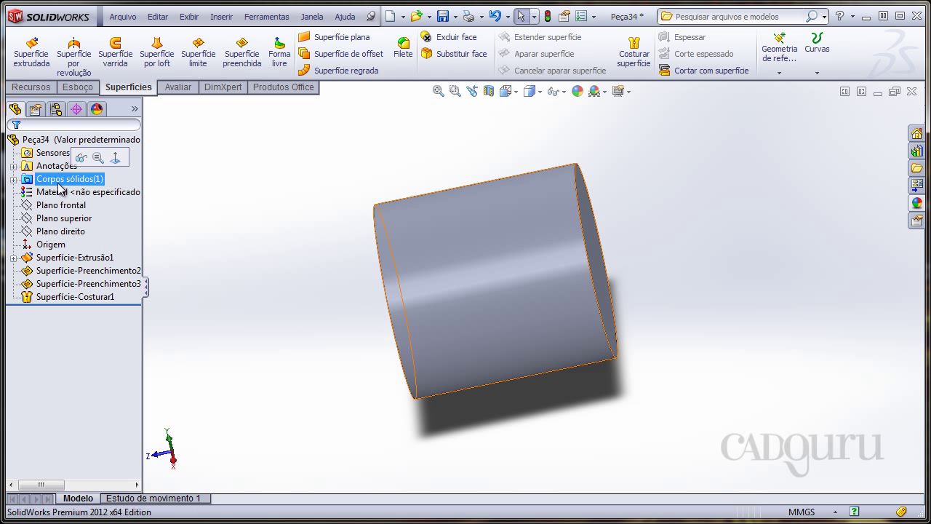
left_click(13, 179)
left_click(81, 192)
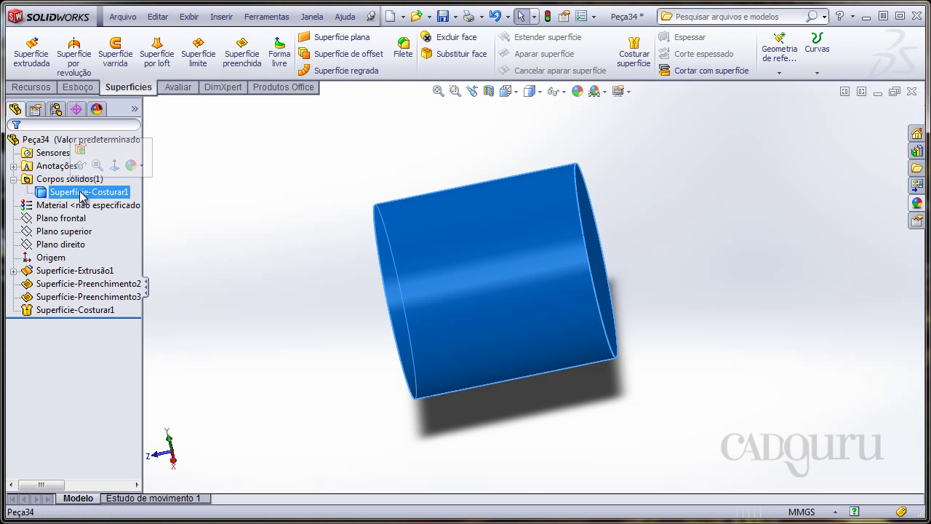
left_click(205, 219)
key("ctrl+7")
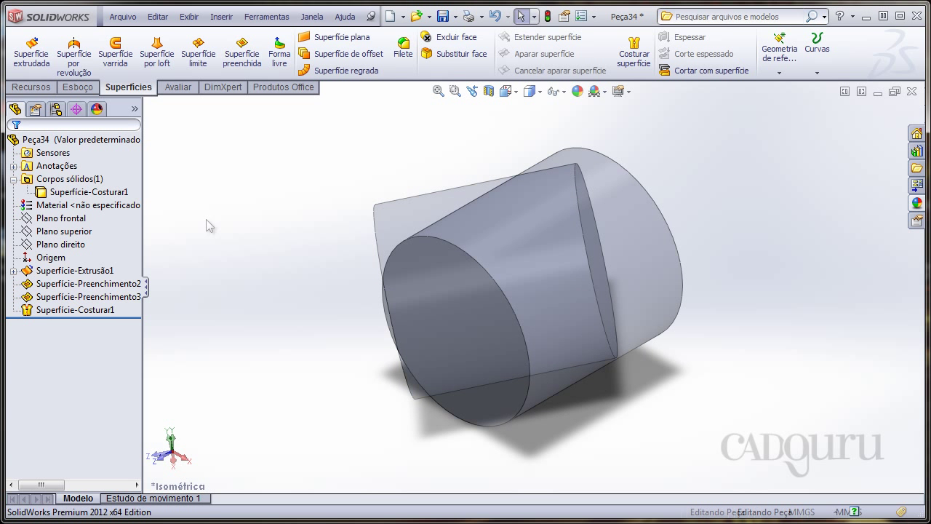